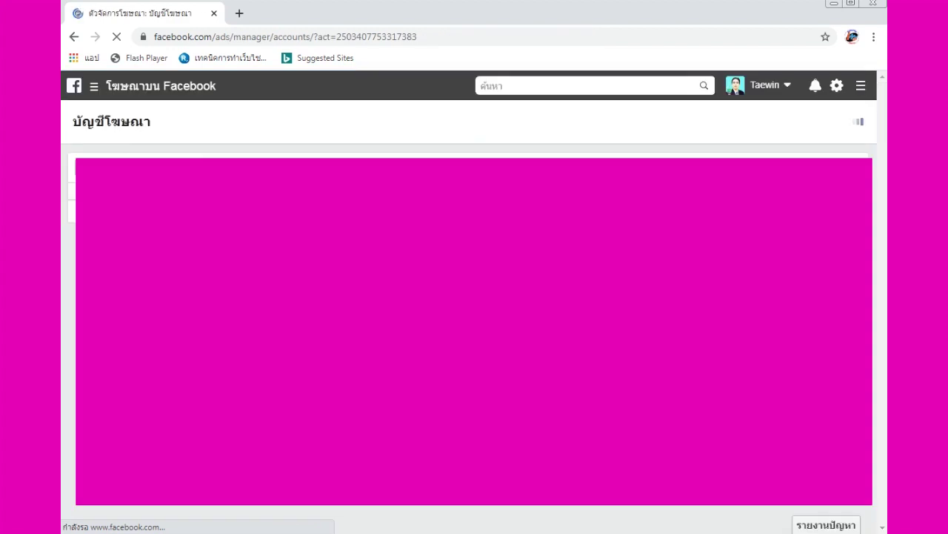
Open the Audiences tool (กลุ่มเป้าหมาย) from the complete list of advertising tools.
left_click(95, 86)
left_click(344, 129)
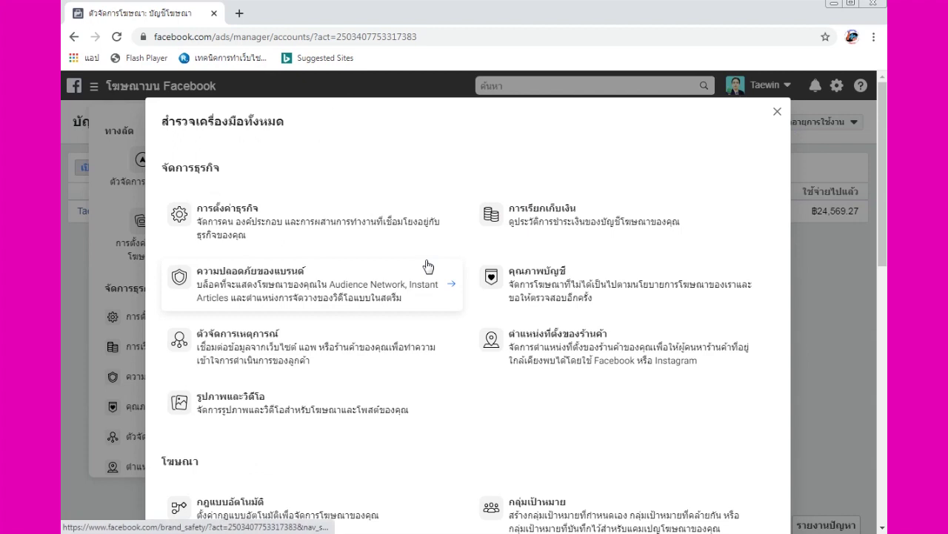
scroll(428, 265, "down", 2)
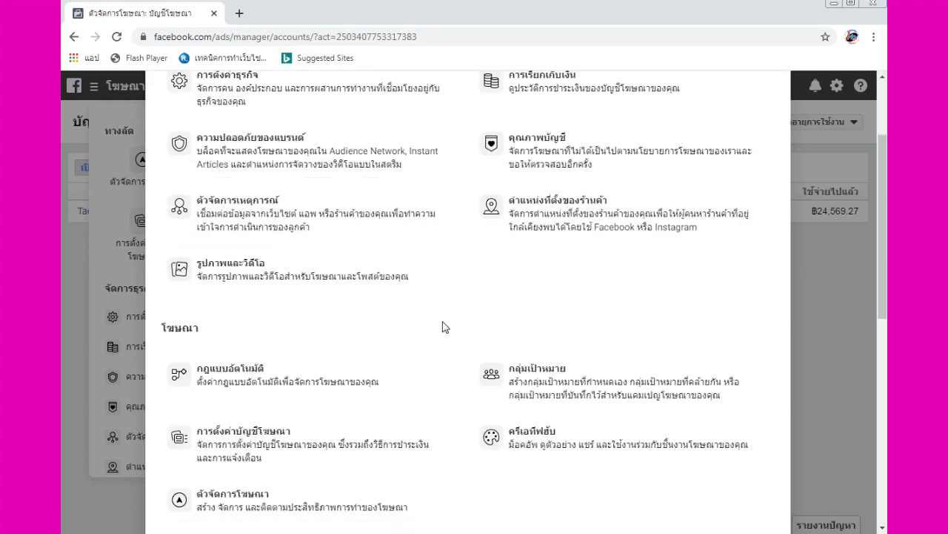
scroll(432, 348, "down", 5)
scroll(428, 349, "up", 2)
scroll(430, 349, "up", 1)
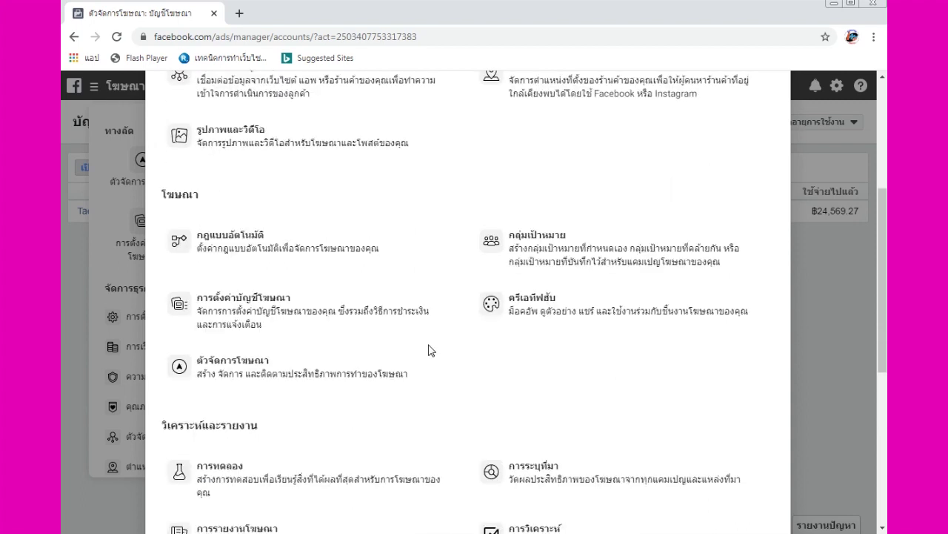
left_click(557, 255)
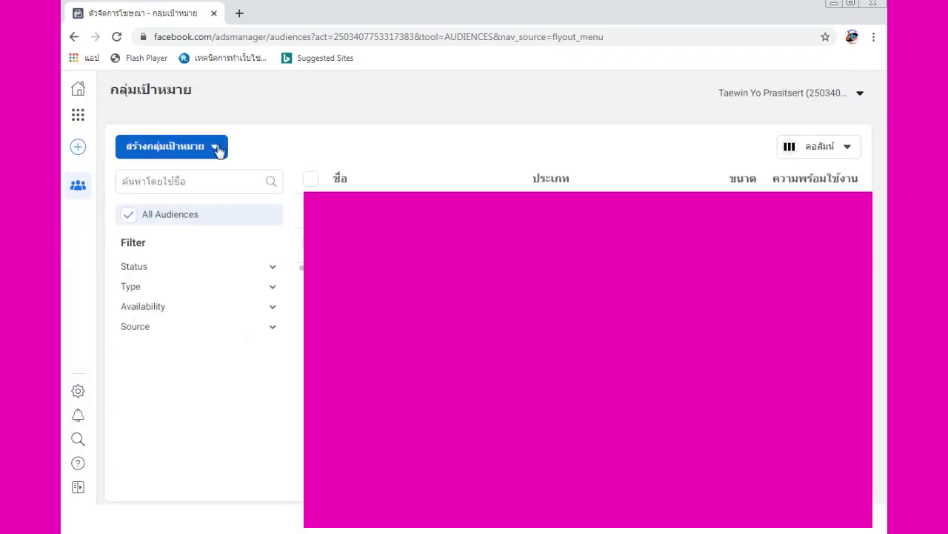
Start a custom audience from the video source, with engagement set to people who watched to the end or at least 15 seconds (ThruPlay).
left_click(217, 148)
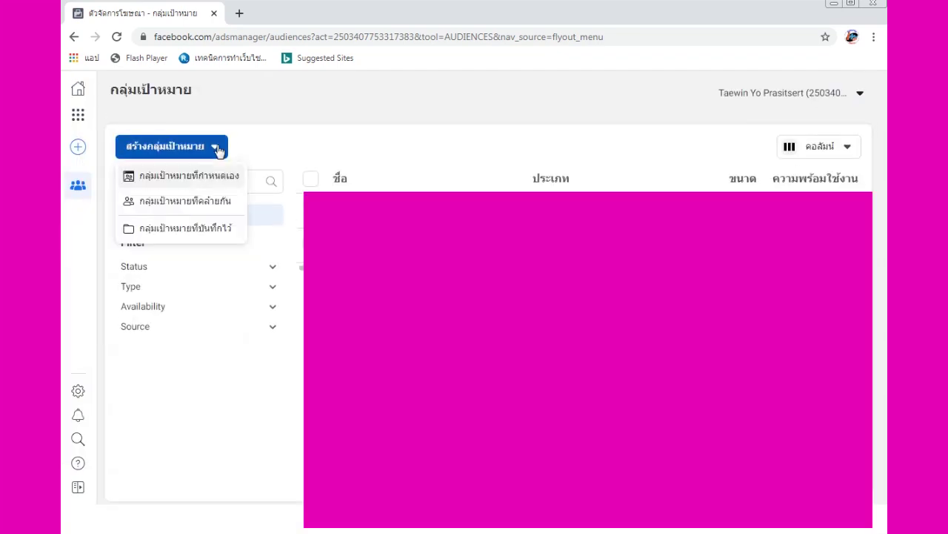
left_click(212, 178)
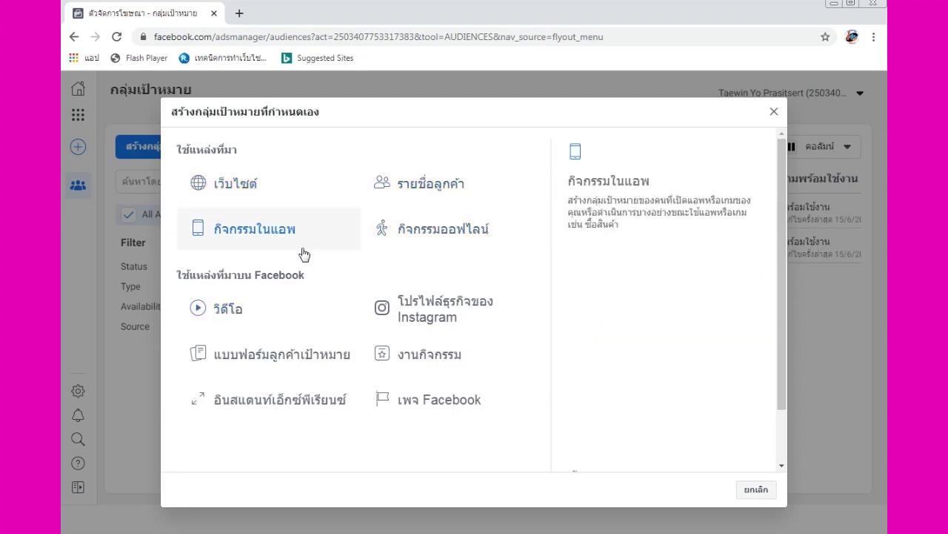
left_click(232, 315)
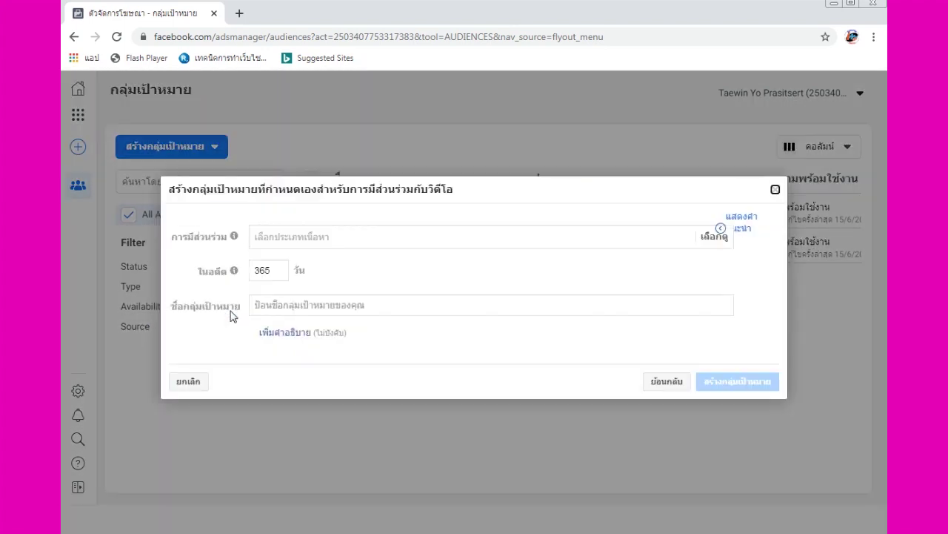
left_click(658, 235)
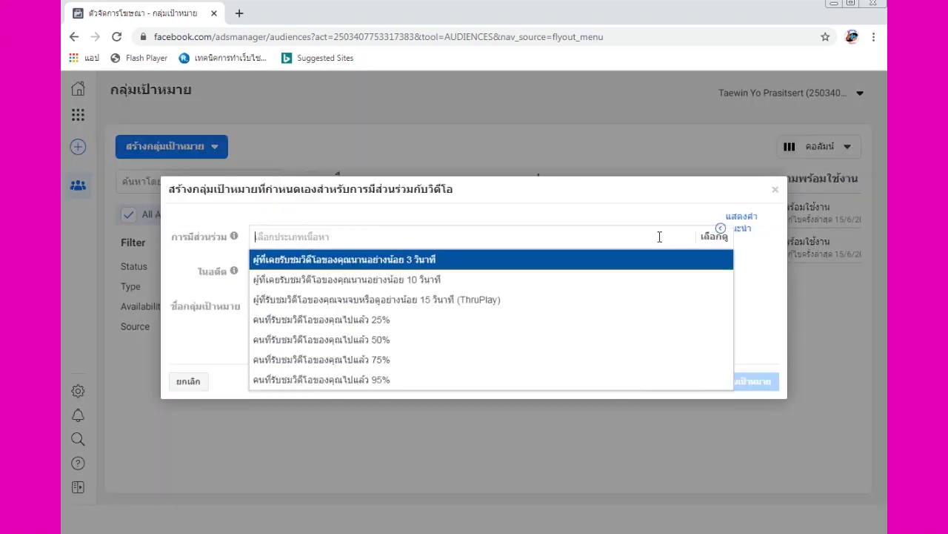
left_click(545, 301)
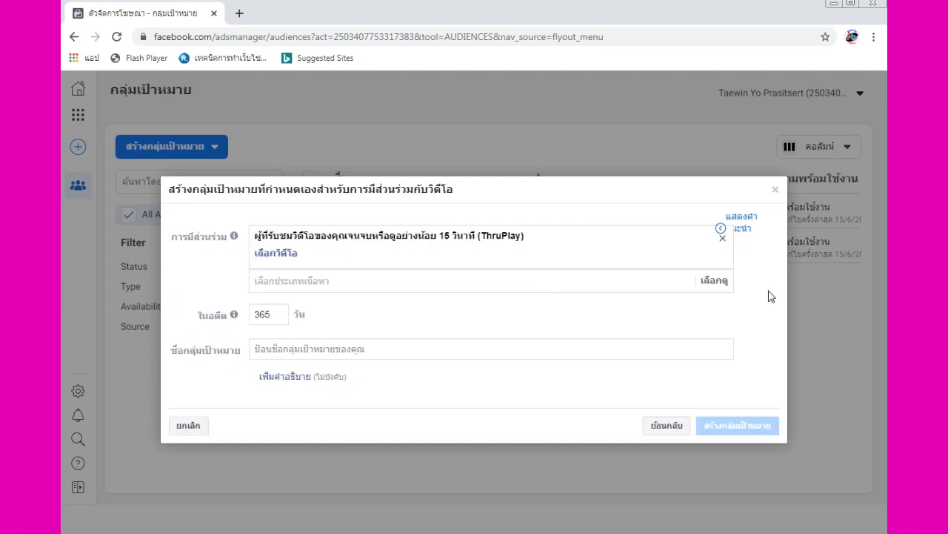
Start choosing the audience's videos and set the source Facebook page to หรอย หนัด.
left_click(295, 254)
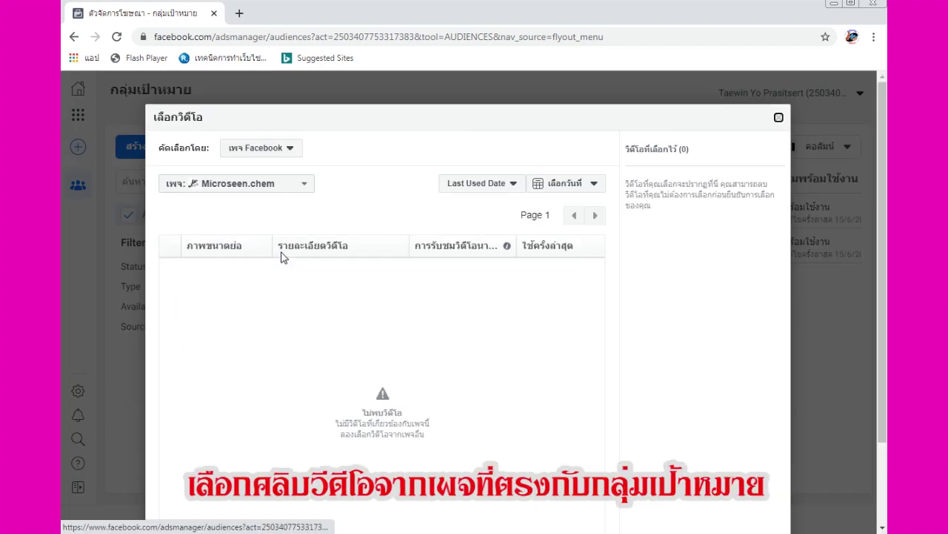
left_click(306, 183)
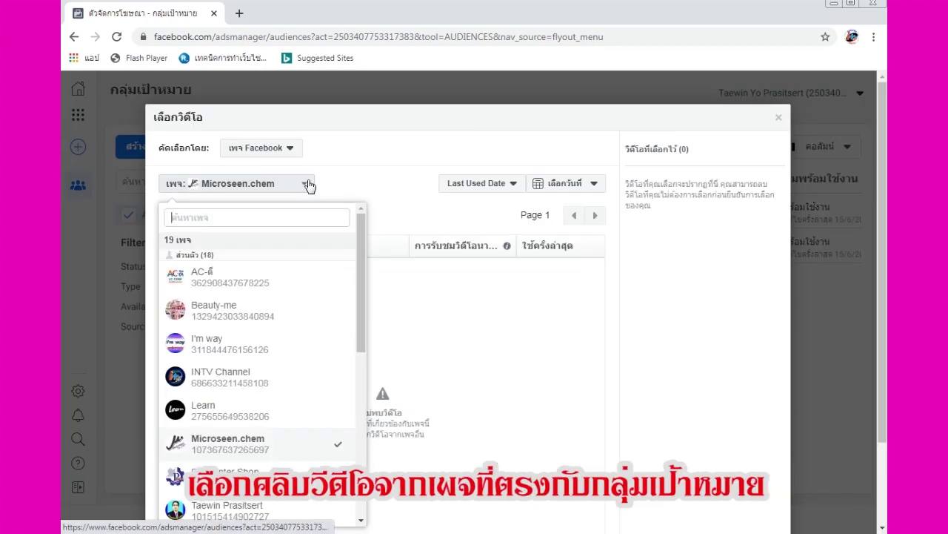
scroll(310, 275, "down", 3)
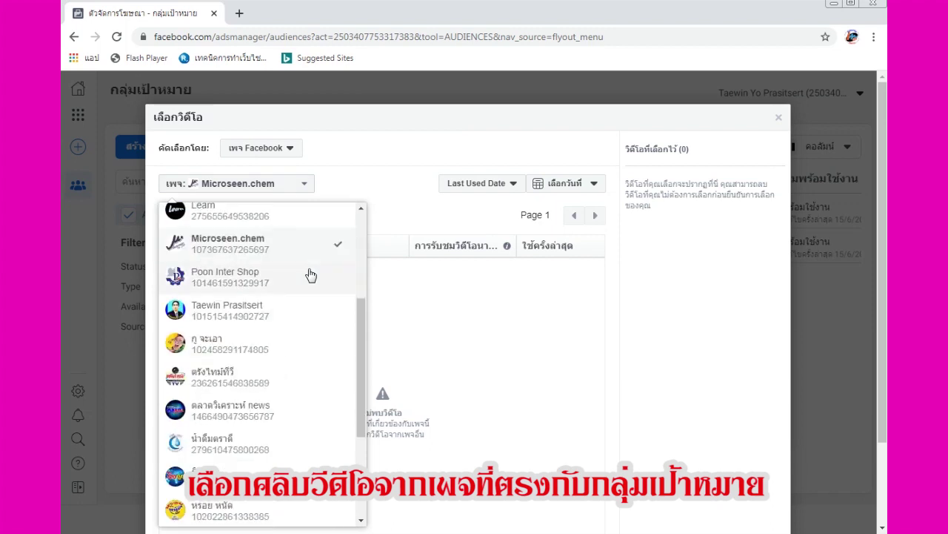
scroll(311, 275, "down", 2)
left_click(318, 386)
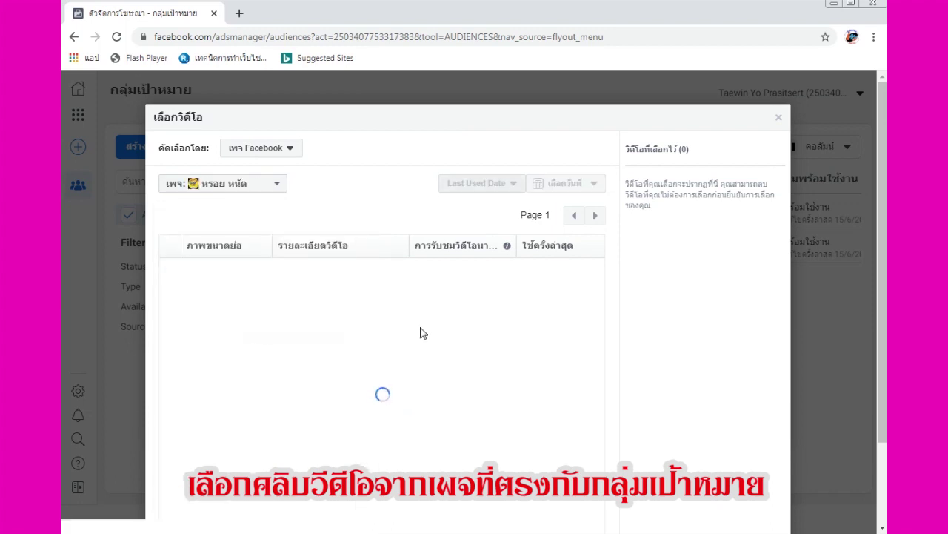
scroll(598, 189, "down", 1)
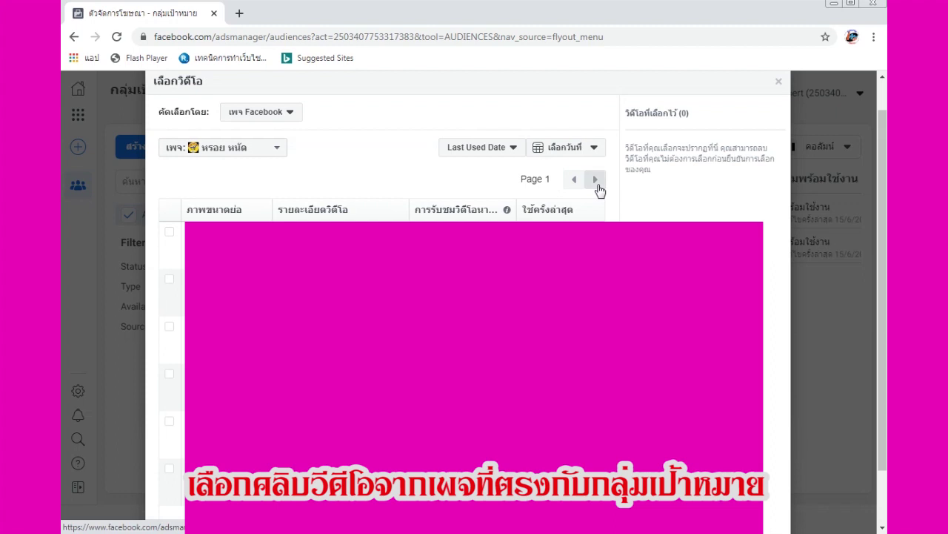
Select the fifth and sixth videos on page 3 and the first two videos on page 4 of the video list.
left_click(598, 185)
left_click(597, 185)
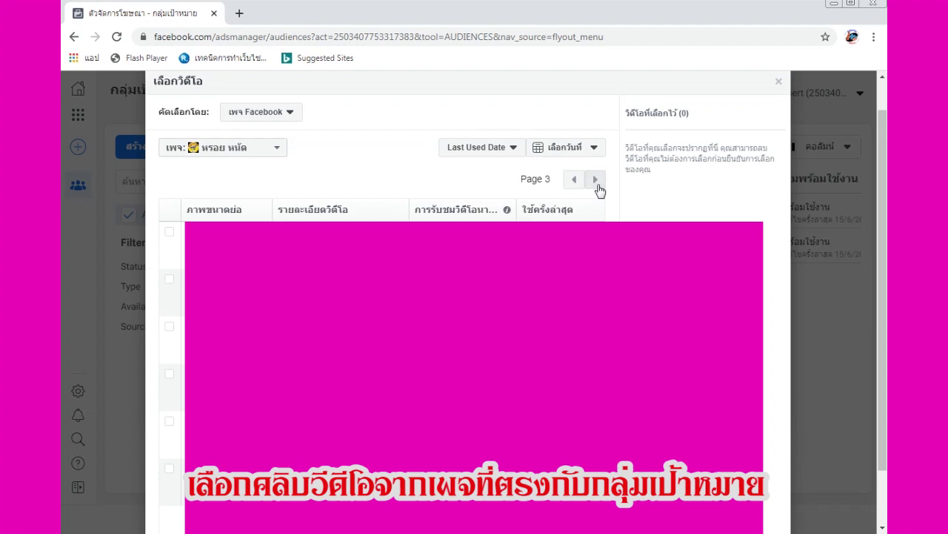
left_click(168, 422)
left_click(169, 468)
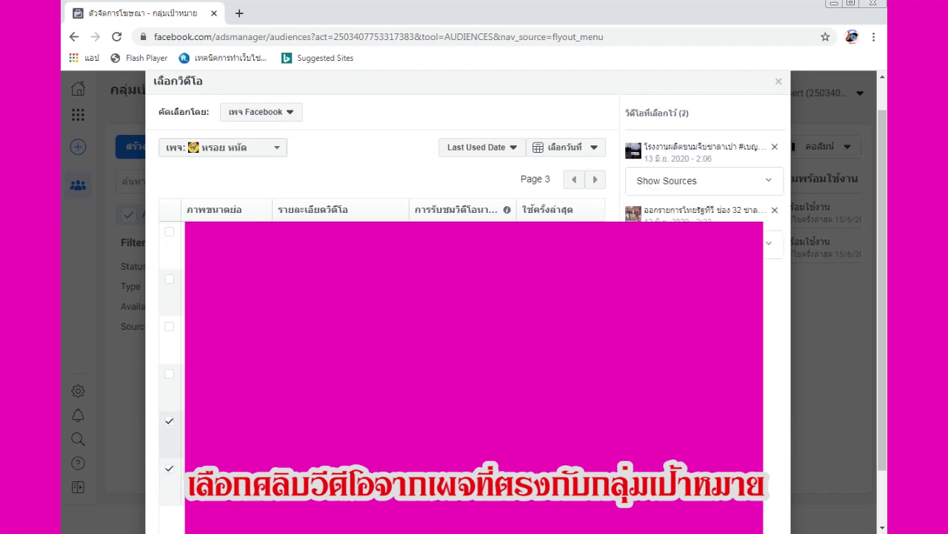
left_click(596, 183)
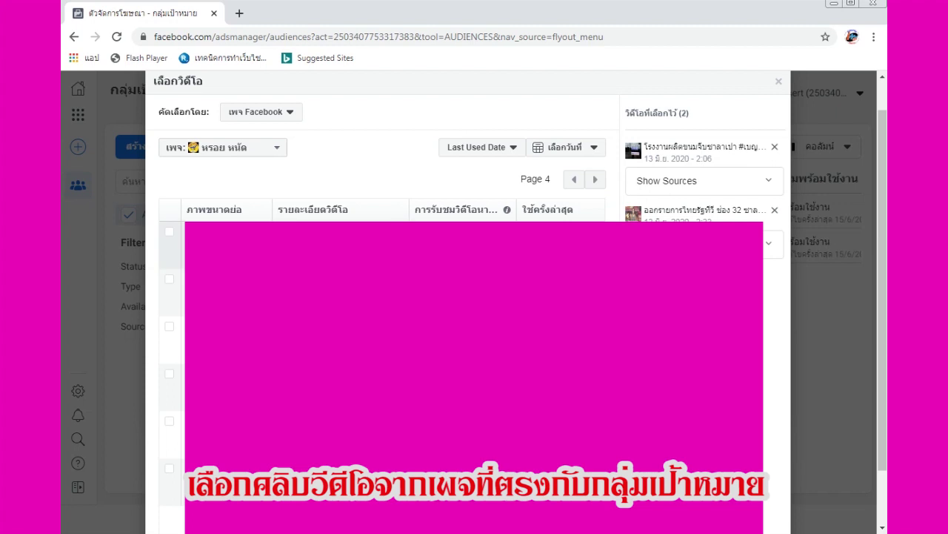
left_click(169, 232)
left_click(169, 281)
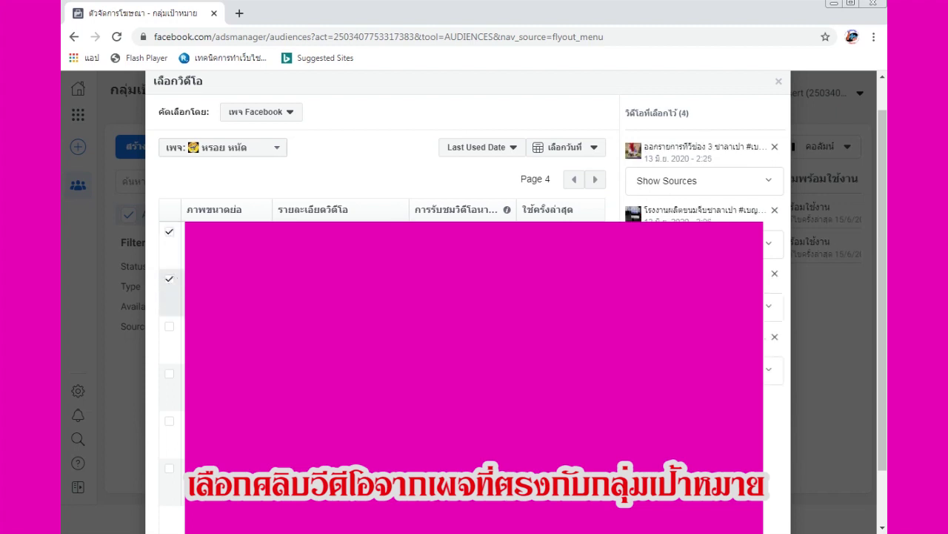
Add the fifth and sixth videos on page 6 and the fifth video on page 7 to the selection.
left_click(600, 185)
left_click(602, 185)
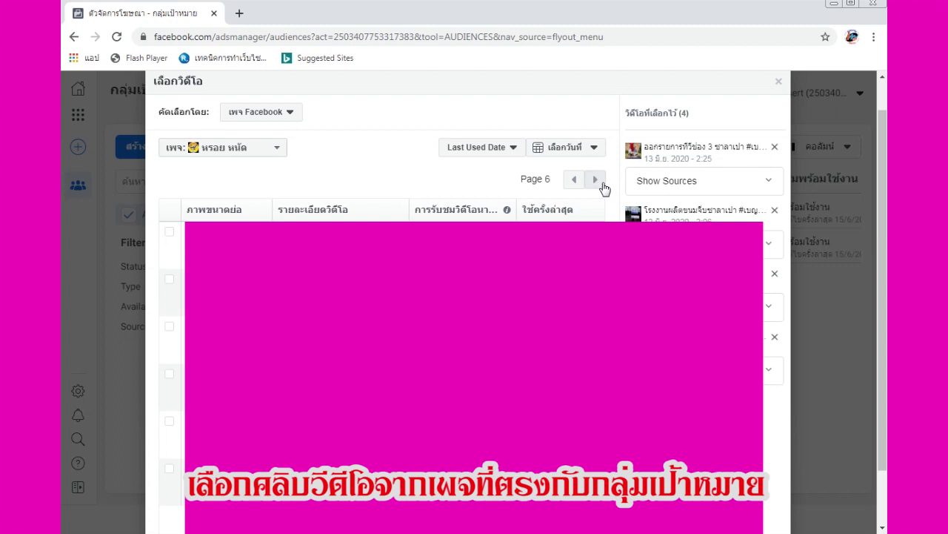
left_click(170, 421)
left_click(170, 469)
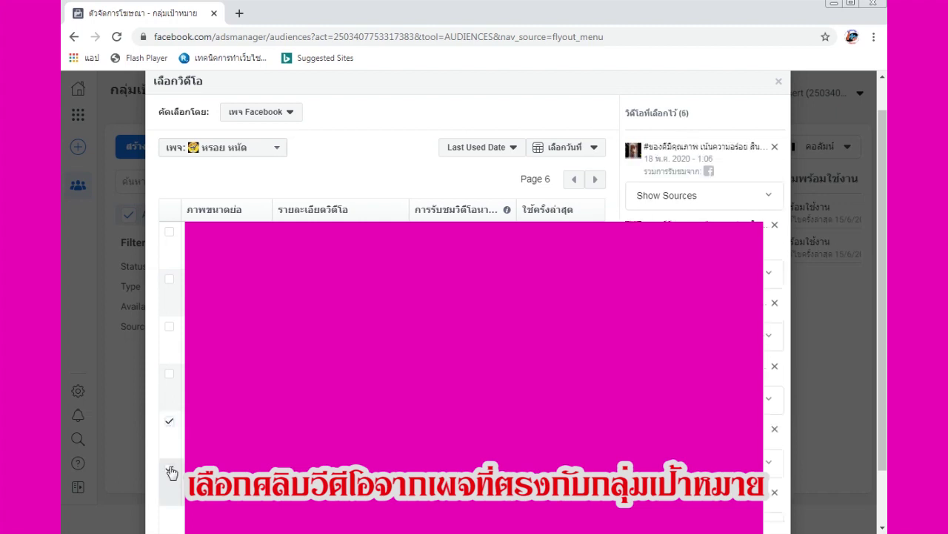
left_click(599, 181)
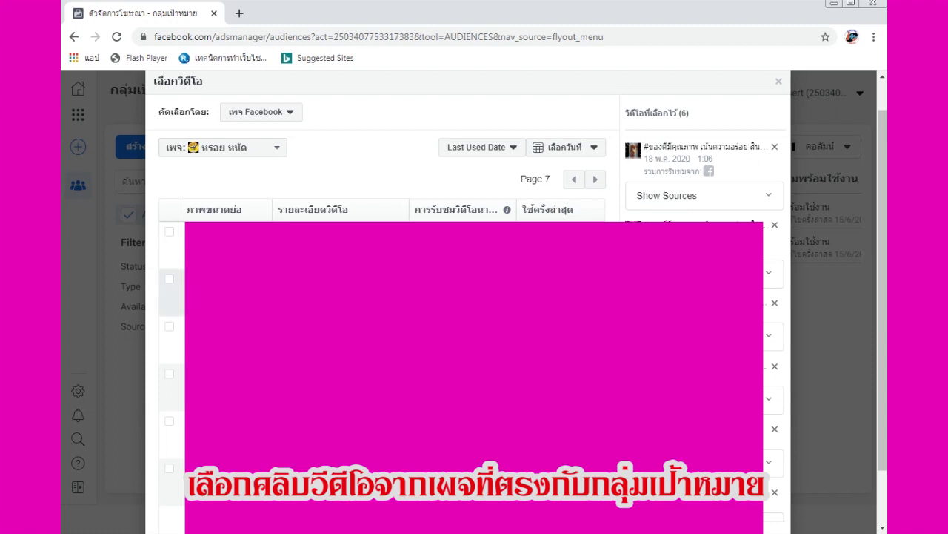
left_click(169, 422)
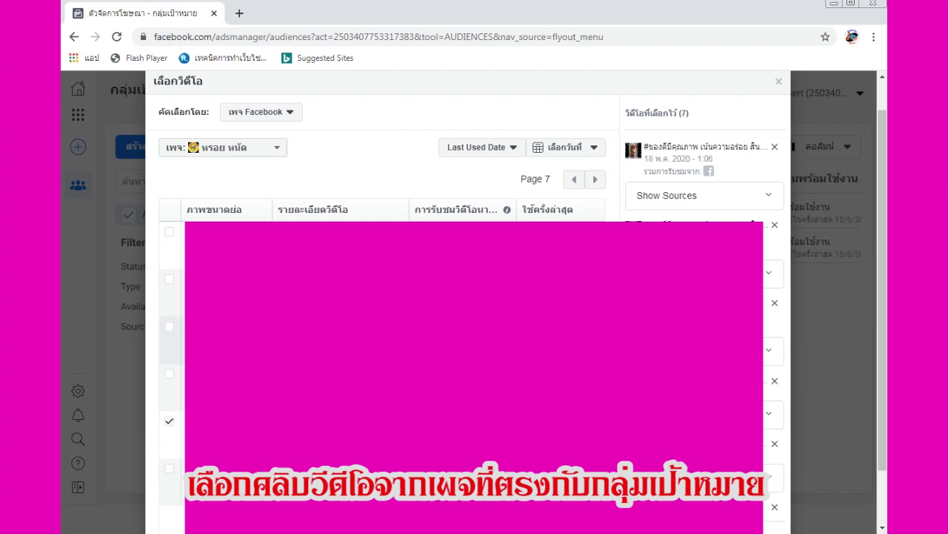
Add the second through sixth videos on page 8 of the video list to the selection.
left_click(597, 182)
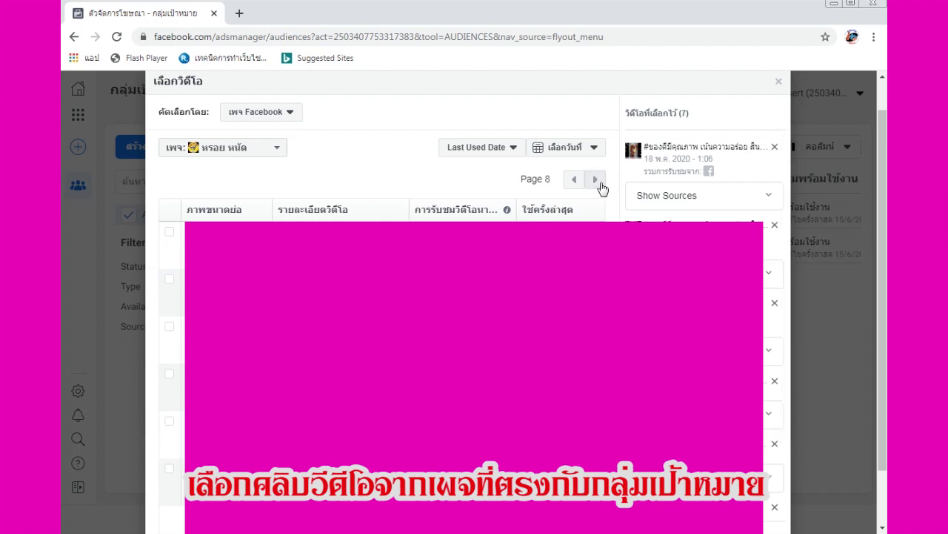
left_click(170, 281)
left_click(171, 331)
left_click(169, 380)
left_click(170, 426)
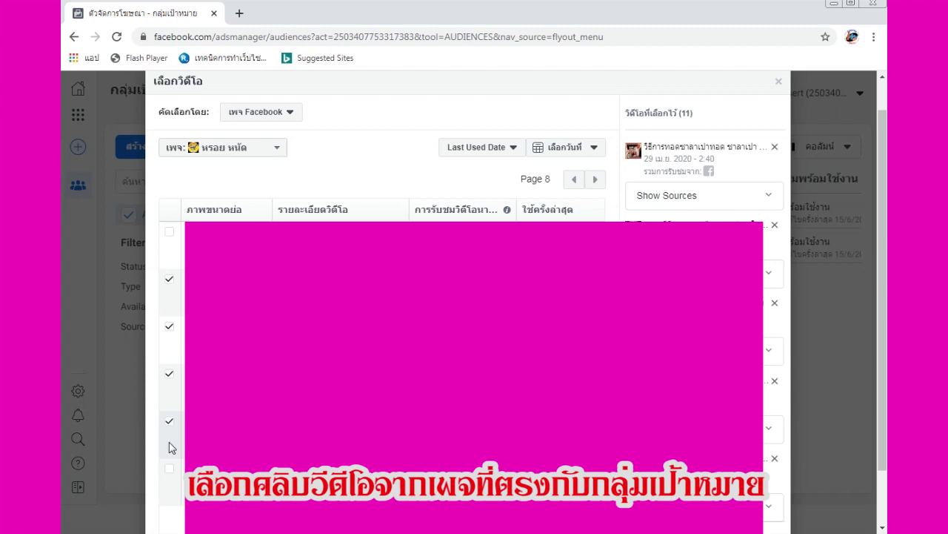
left_click(170, 470)
Add the fifth video on page 10 and the third video on page 15 to the selection.
left_click(596, 180)
left_click(596, 182)
left_click(169, 422)
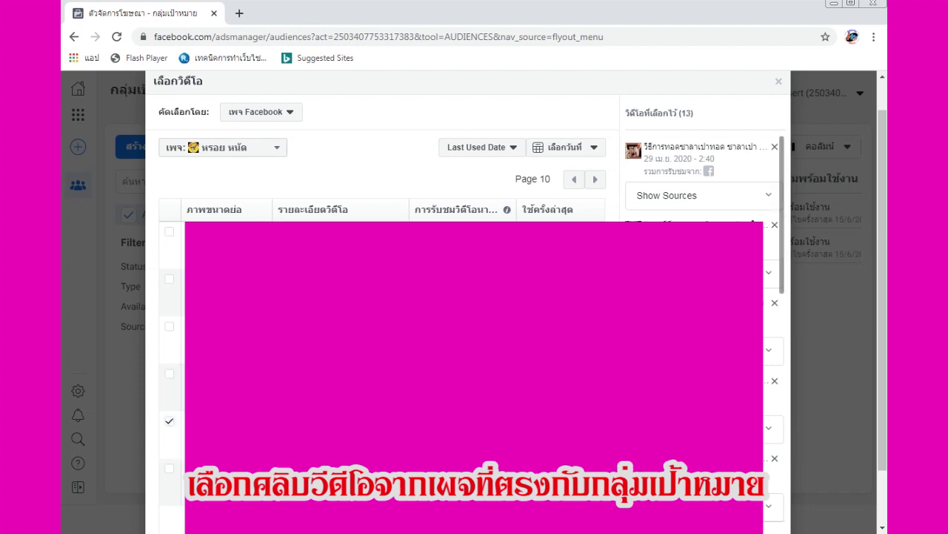
left_click(599, 181)
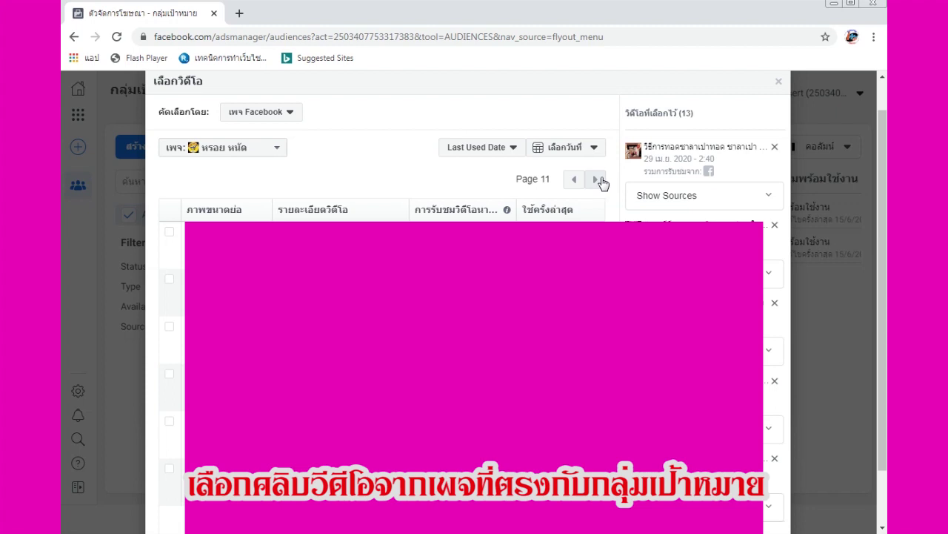
left_click(597, 180)
left_click(597, 180)
left_click(598, 180)
left_click(597, 181)
left_click(169, 330)
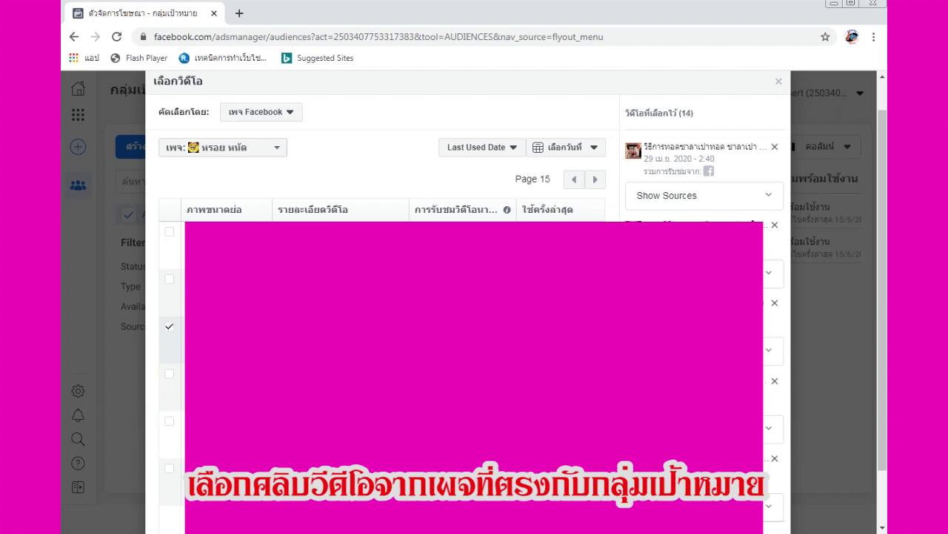
Add the third video on page 17 and the second and third videos on page 18 to the selection.
left_click(596, 180)
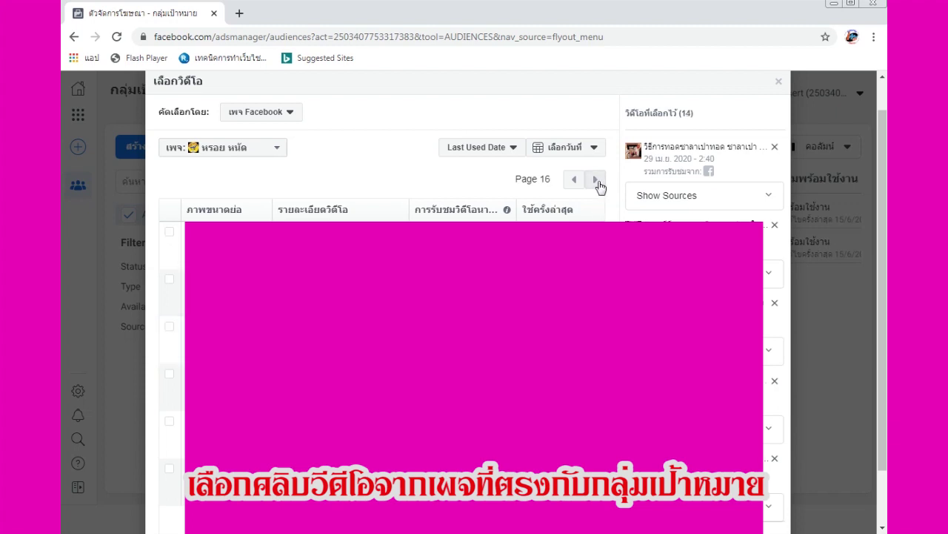
left_click(597, 180)
left_click(170, 330)
left_click(597, 180)
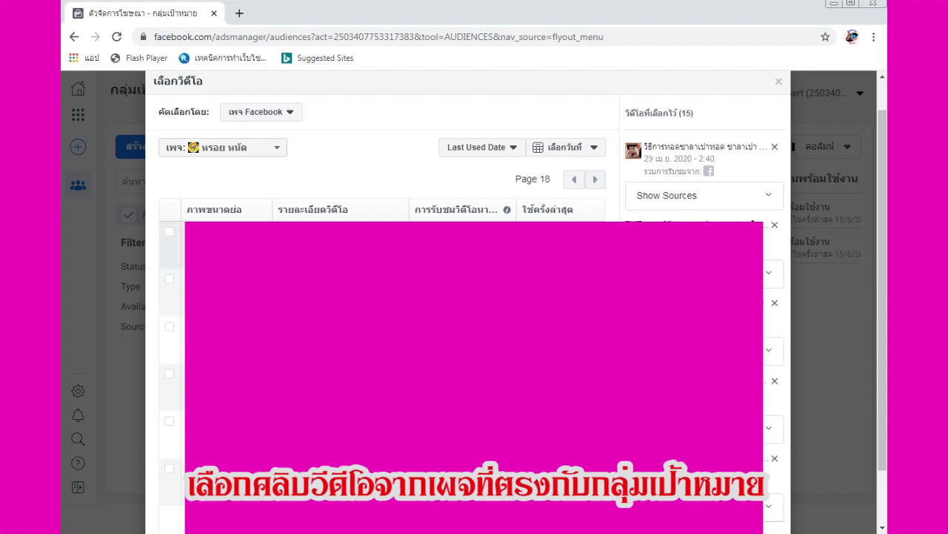
left_click(169, 280)
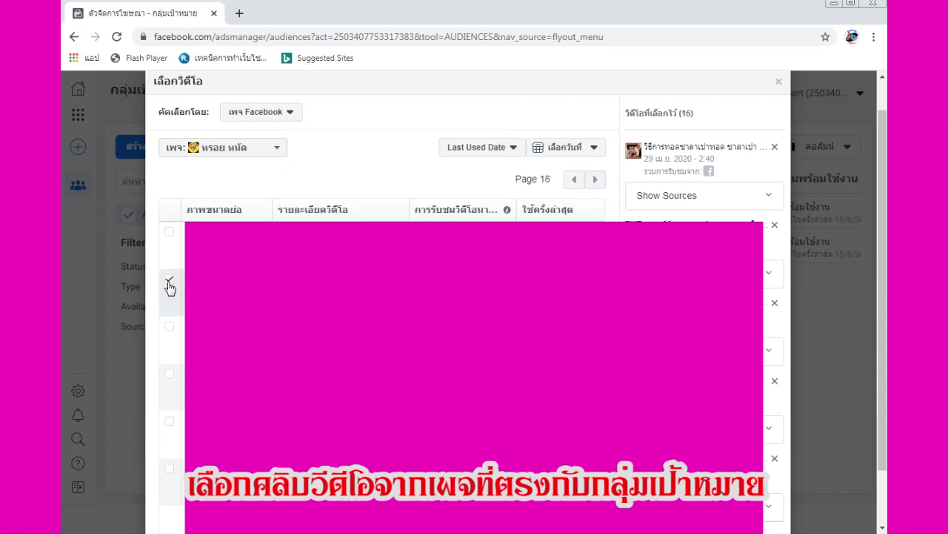
left_click(170, 327)
Add the first three videos on page 20 and the second video on page 23 to the selection.
left_click(597, 180)
left_click(597, 180)
left_click(170, 236)
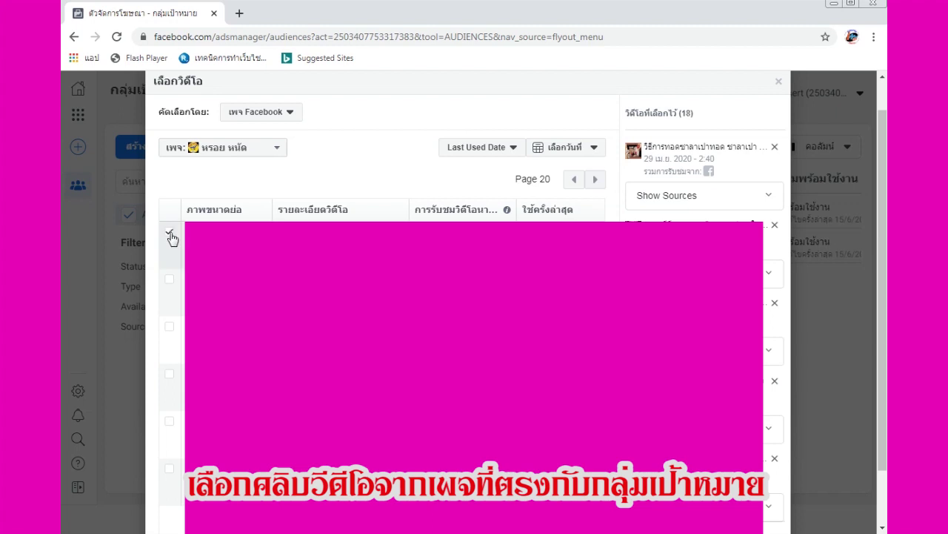
left_click(172, 282)
left_click(171, 328)
left_click(596, 180)
left_click(597, 180)
left_click(596, 180)
left_click(170, 282)
Add the sixth video on page 26 and the first video on page 27, and confirm the video selection.
left_click(597, 180)
left_click(597, 180)
left_click(596, 179)
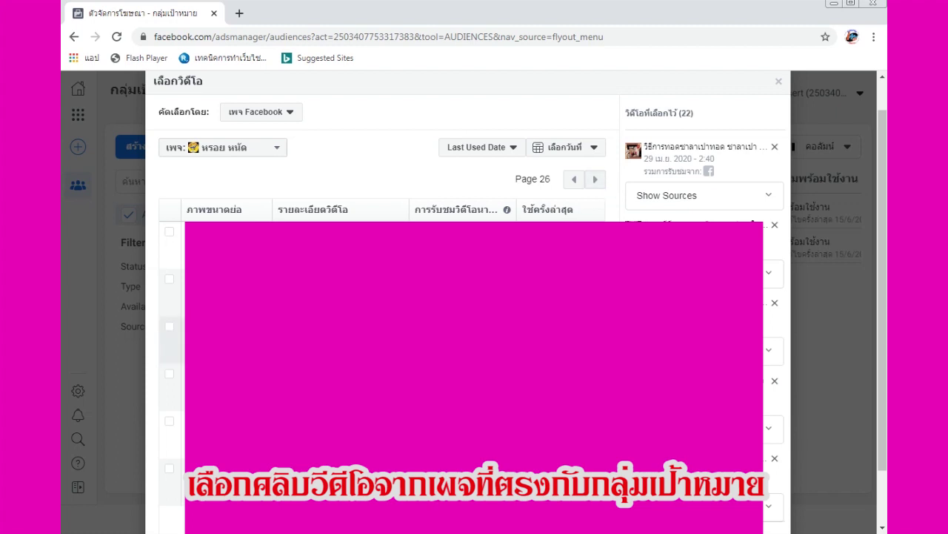
left_click(169, 468)
left_click(596, 179)
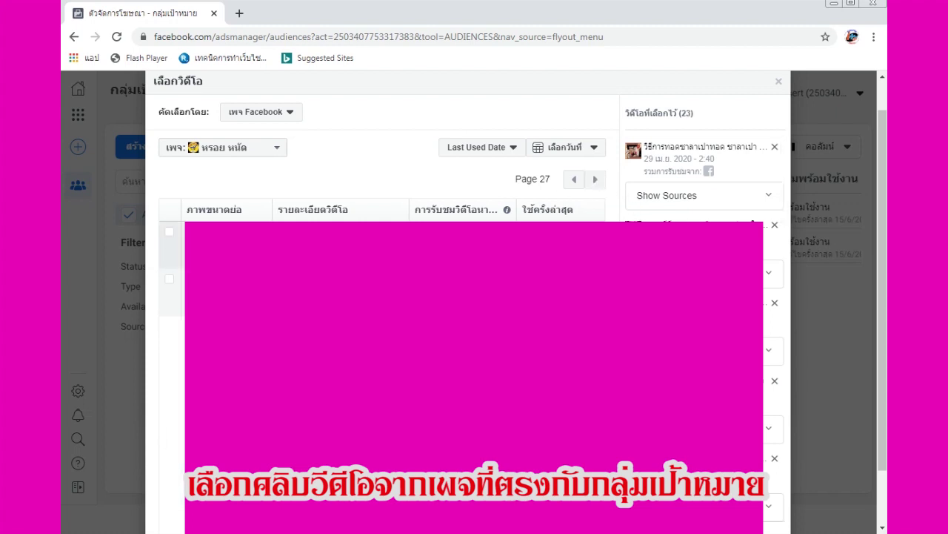
left_click(168, 231)
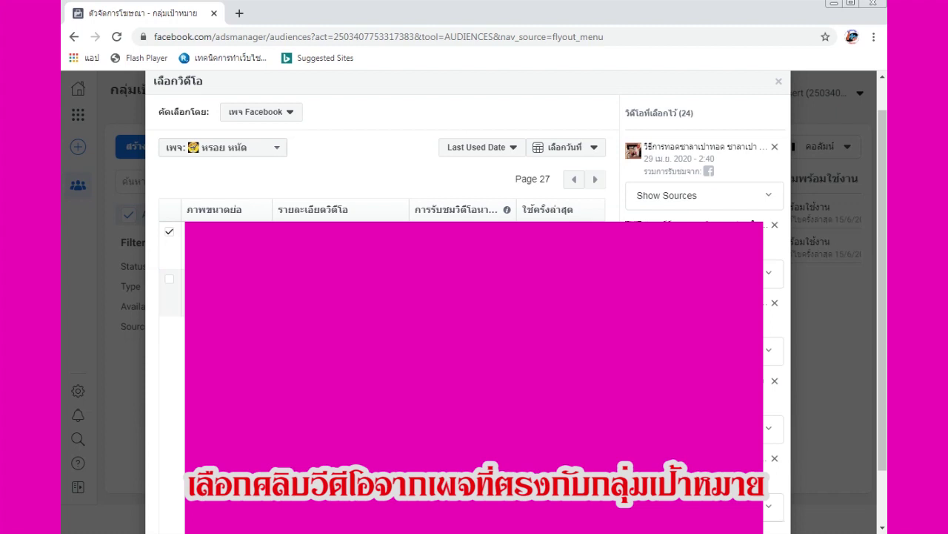
scroll(474, 296, "down", 2)
left_click(775, 488)
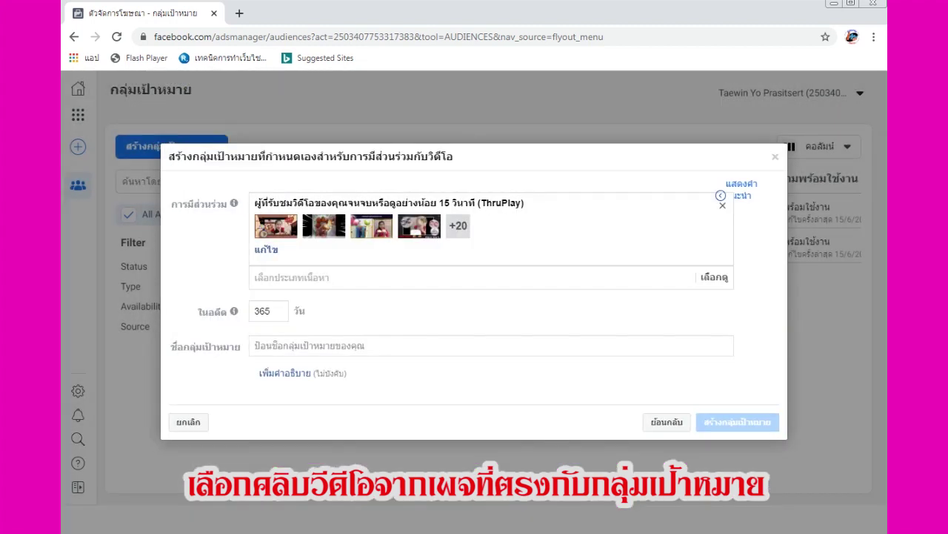
Name the custom audience "คลิปที่คนสนใจ" and create it.
left_click(385, 346)
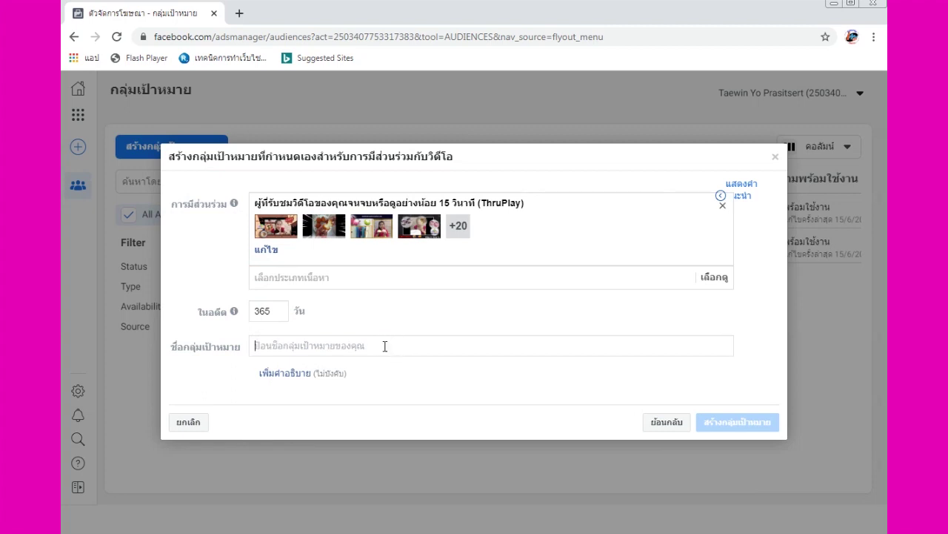
type("8")
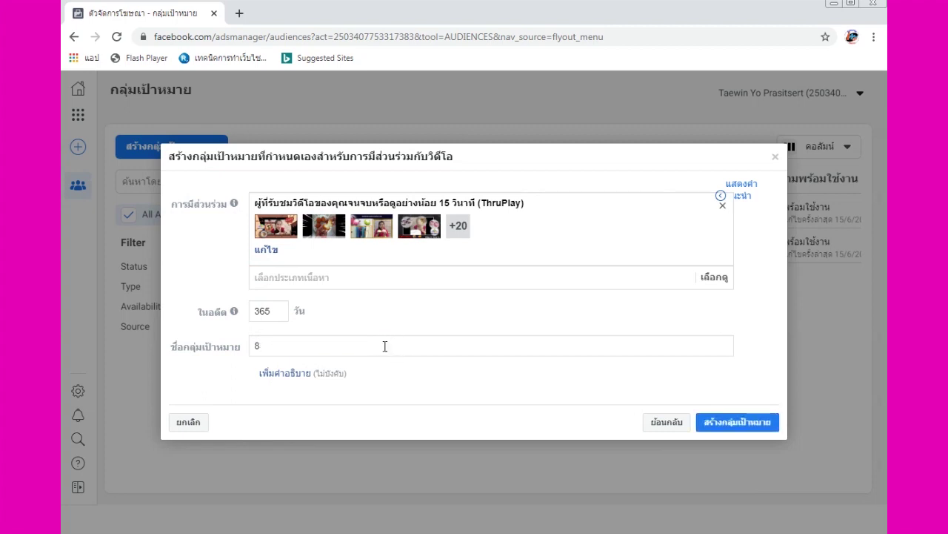
key("BackSpace")
type("คลิปที่คนสนใจ")
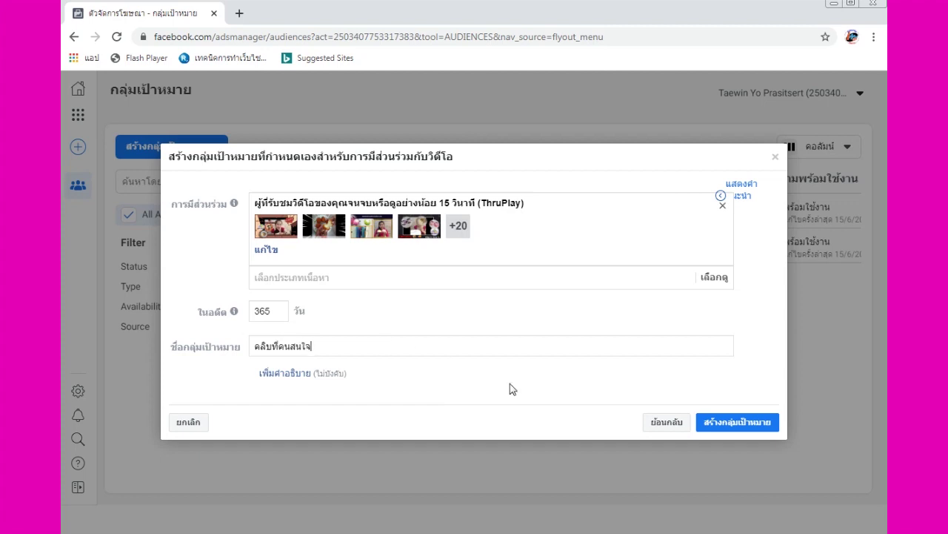
left_click(724, 423)
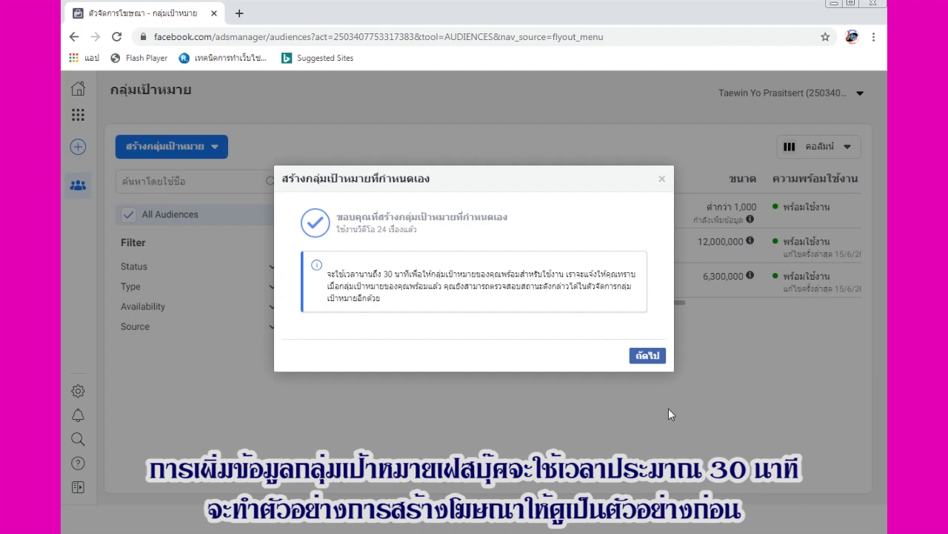
Expand the new audience into a lookalike audience and set its location to Thailand (ไทย).
left_click(650, 356)
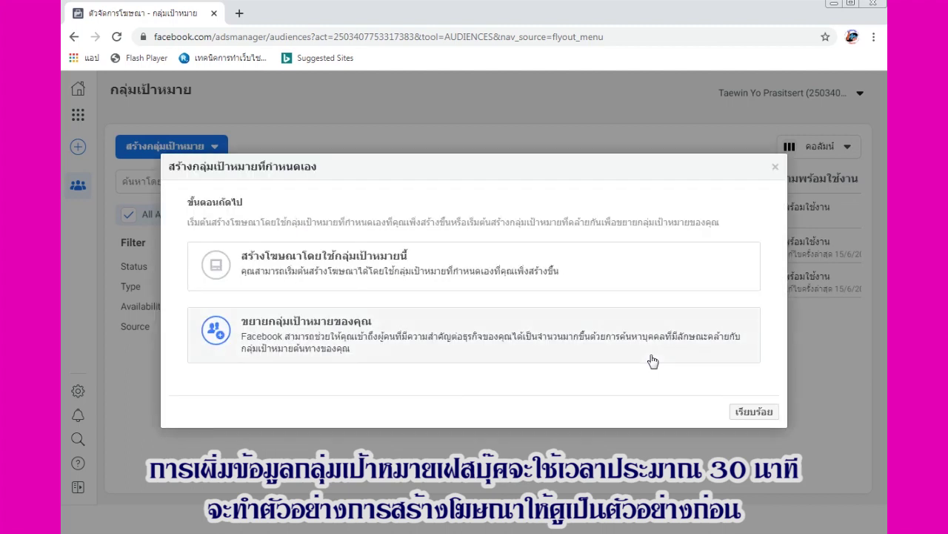
left_click(393, 344)
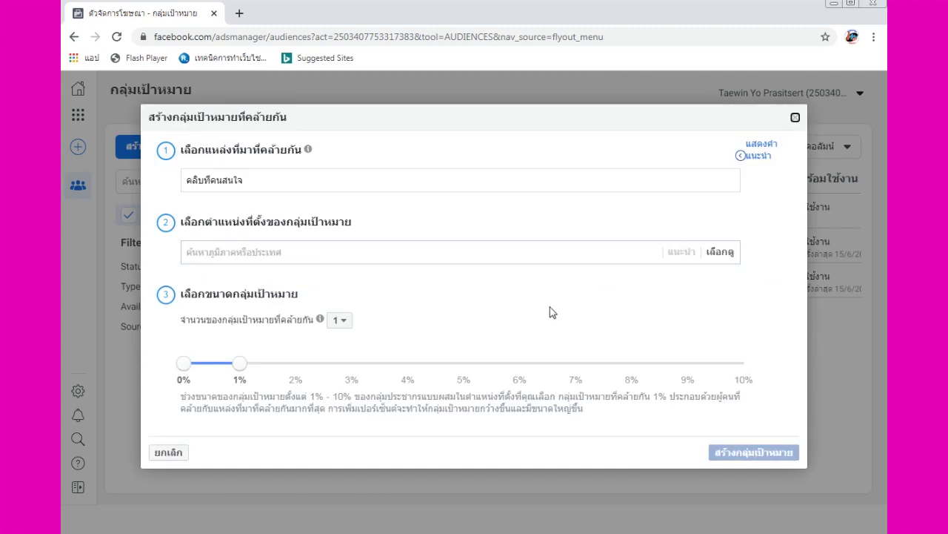
left_click(638, 252)
type("ไทย")
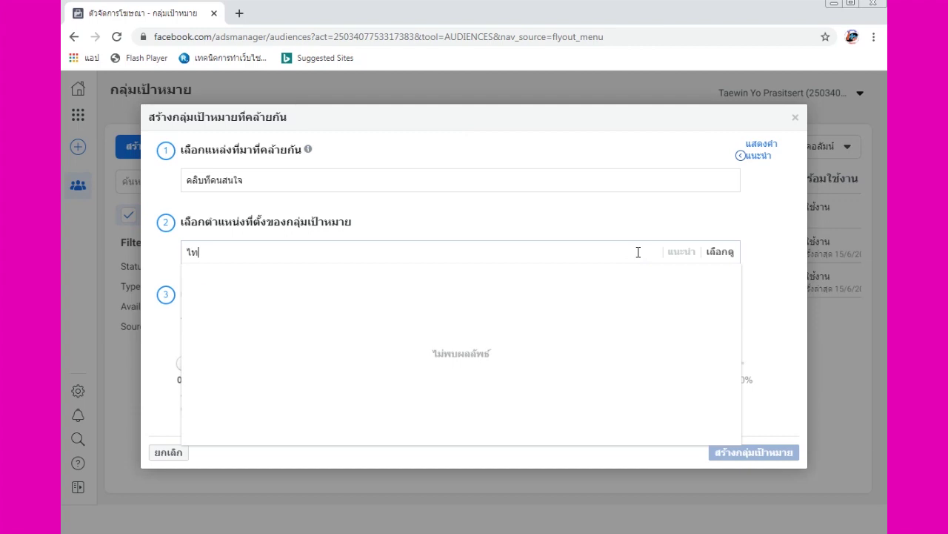
left_click(261, 278)
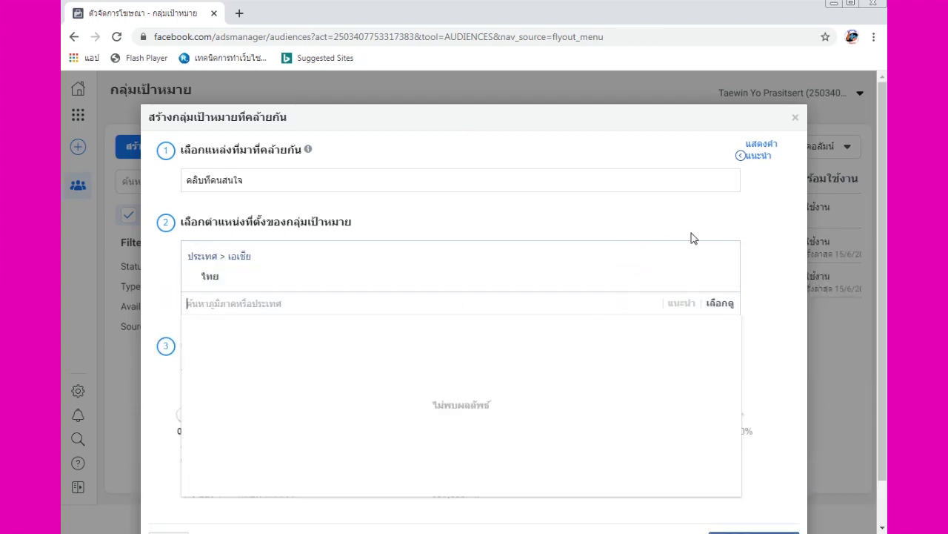
left_click(764, 259)
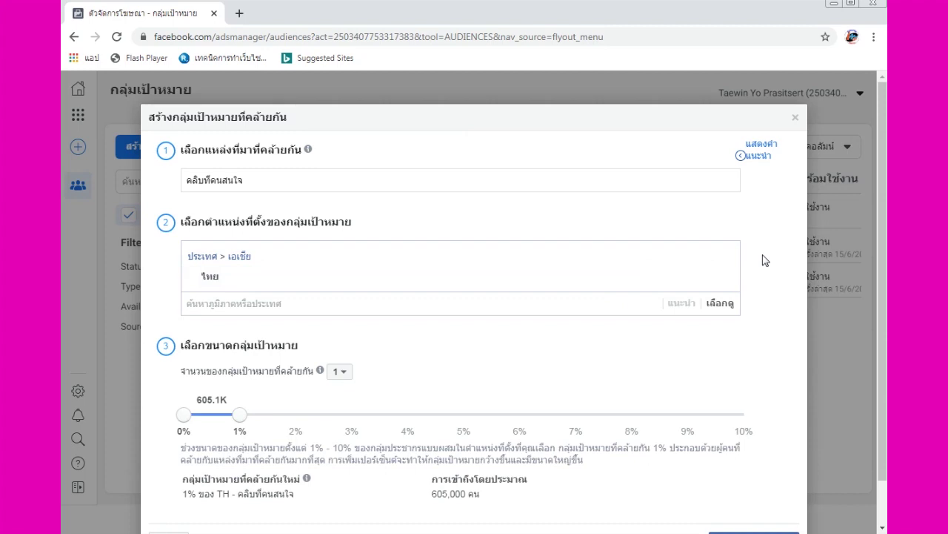
Try a 2% lookalike size, set it to 1%, and create the lookalike audience.
scroll(765, 260, "down", 2)
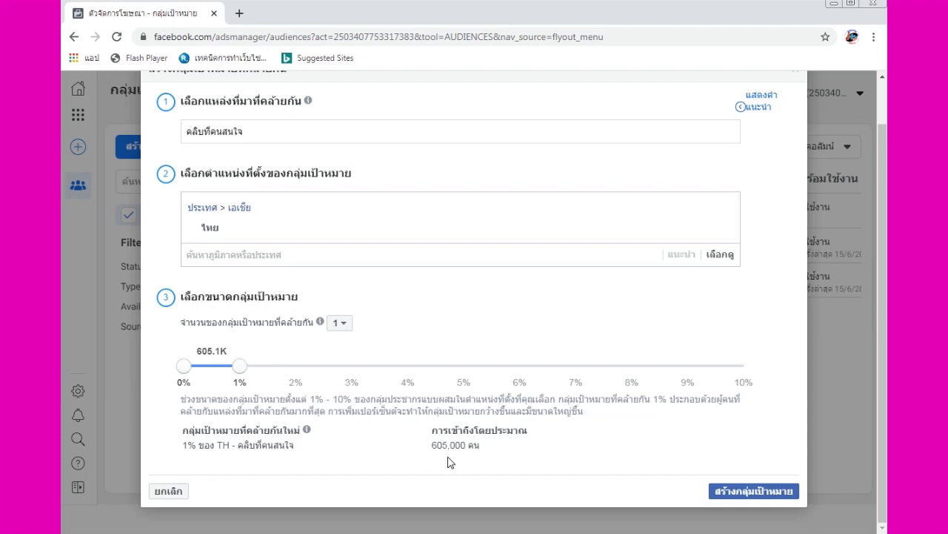
left_click_drag(246, 369, 295, 372)
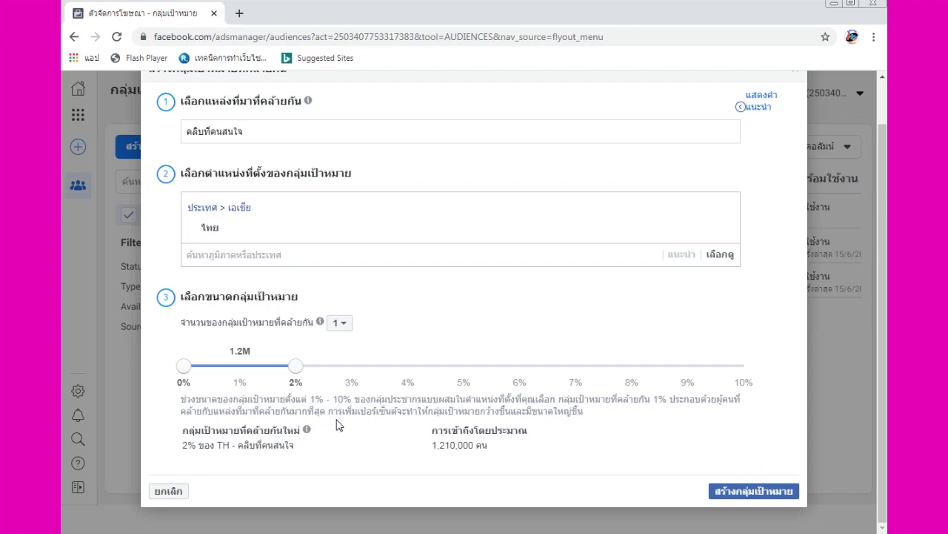
left_click_drag(296, 367, 241, 371)
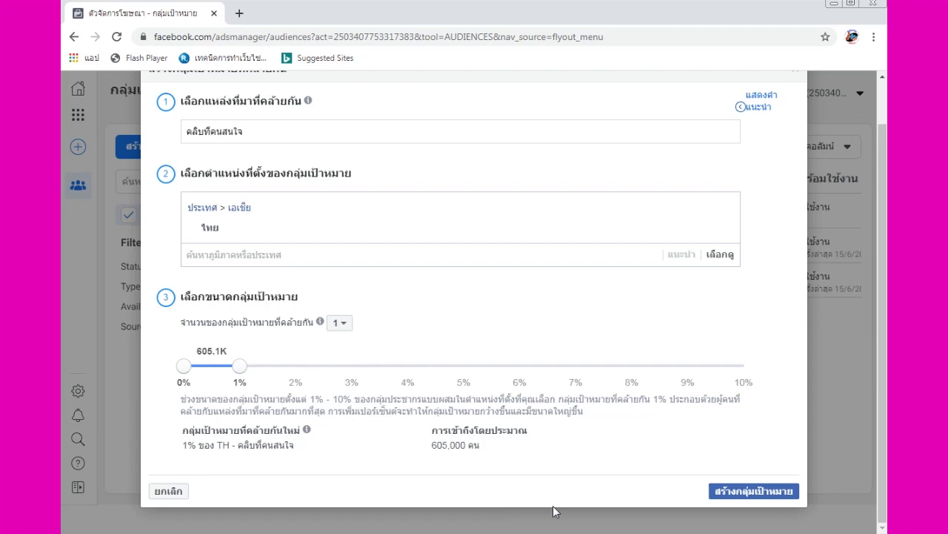
left_click(735, 500)
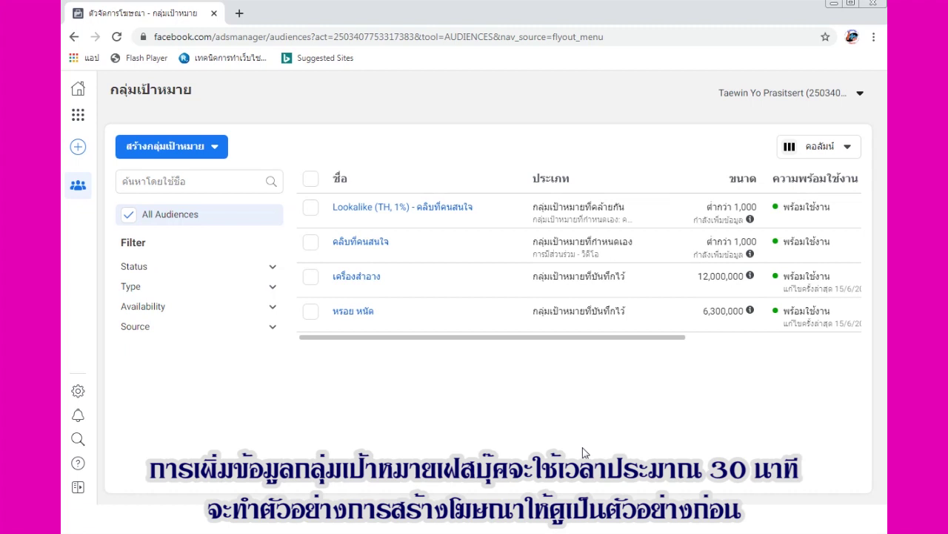
Reload the audiences page and bring the audience list into view.
left_click(116, 37)
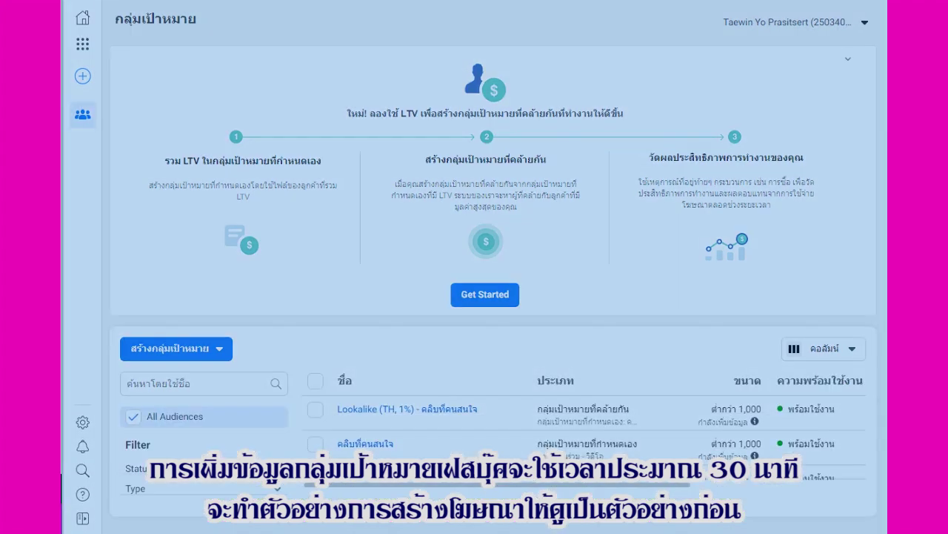
scroll(800, 427, "down", 1)
mouse_move(746, 406)
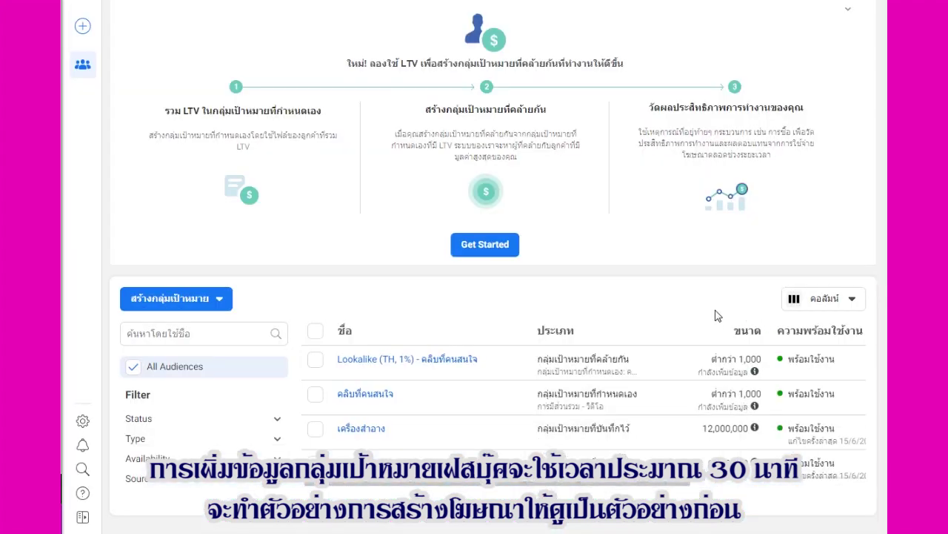
Start an LTV customer list audience and download its CSV template, checking the example columns in Excel.
left_click(483, 246)
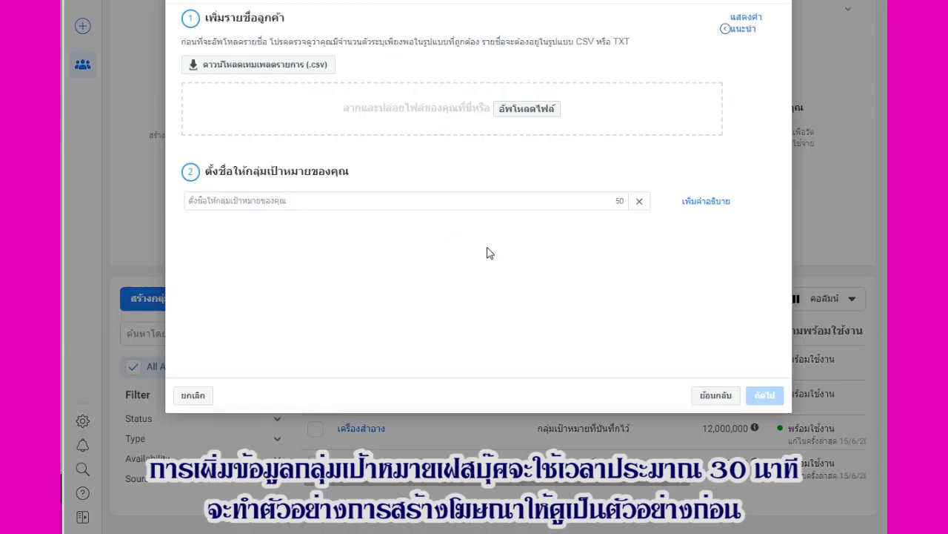
left_click(272, 74)
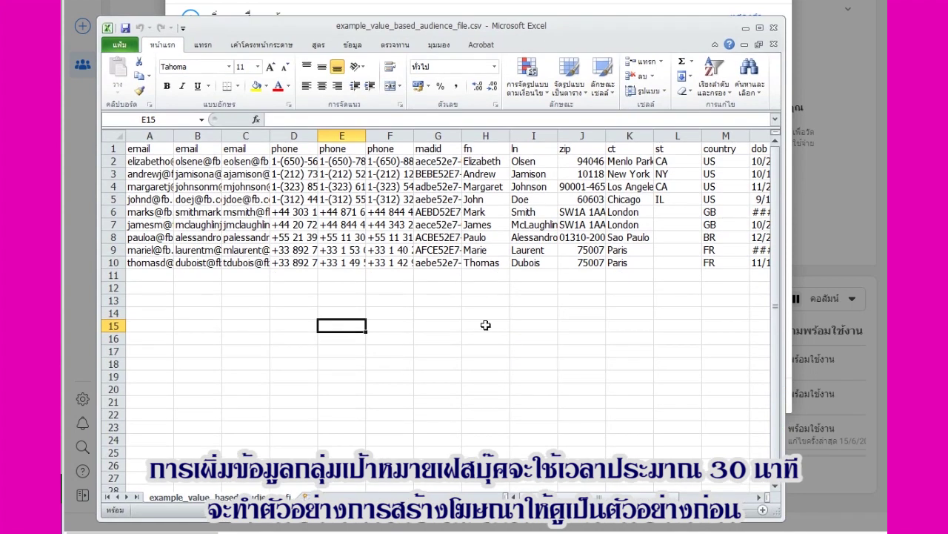
left_click(484, 326)
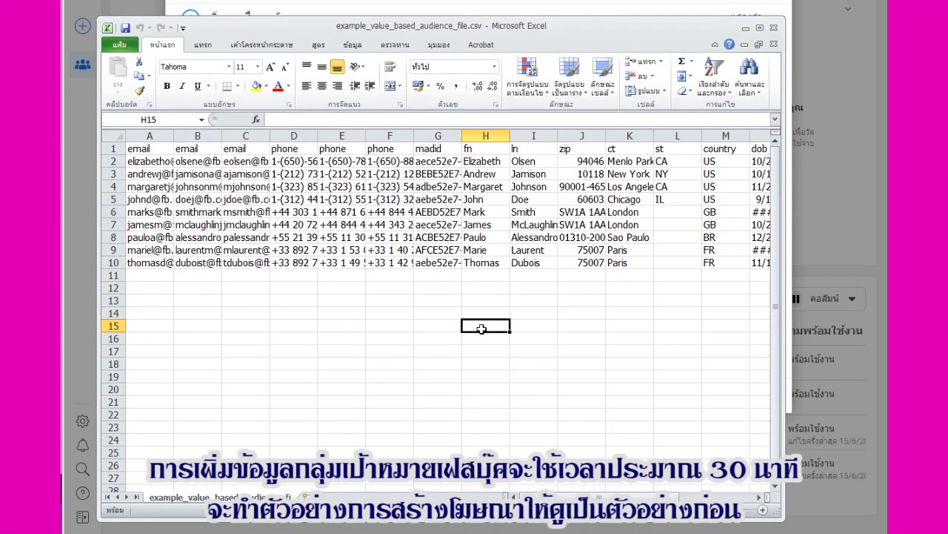
key("alt+Tab")
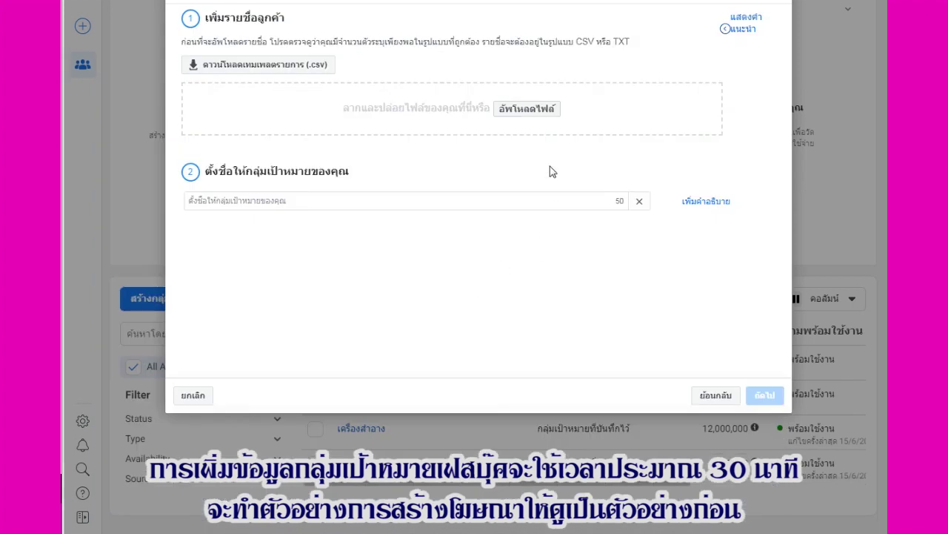
Add example_value_based_audience_file.csv from the Desktop as the customer list.
left_click(528, 109)
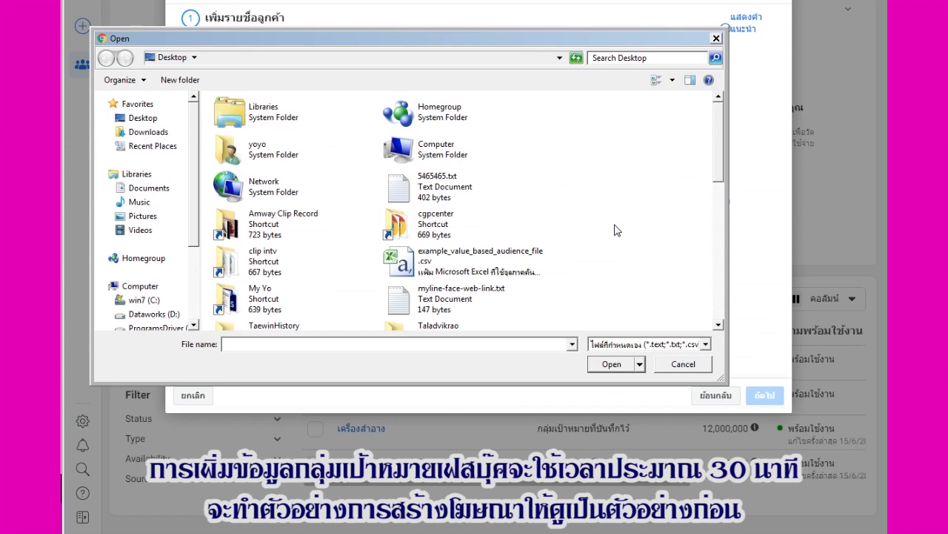
double_click(404, 274)
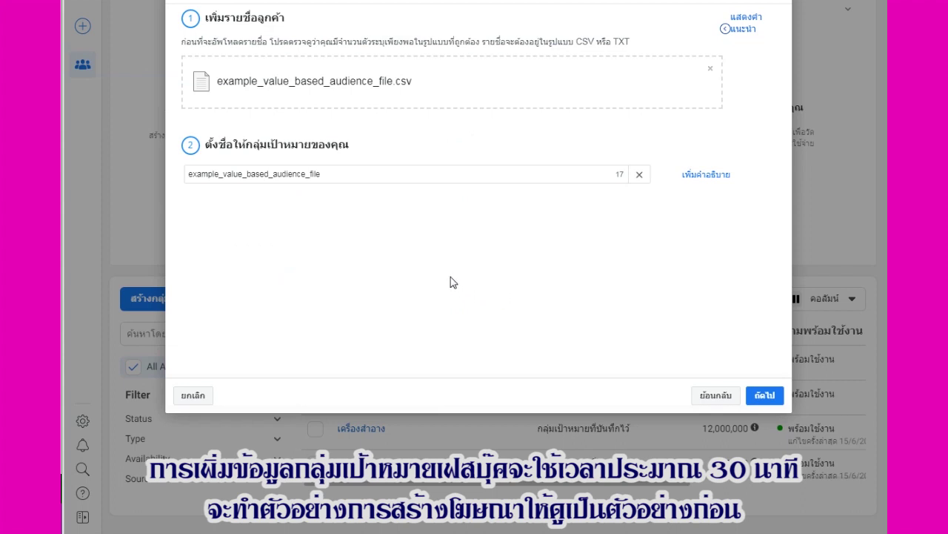
left_click_drag(506, 2, 497, 42)
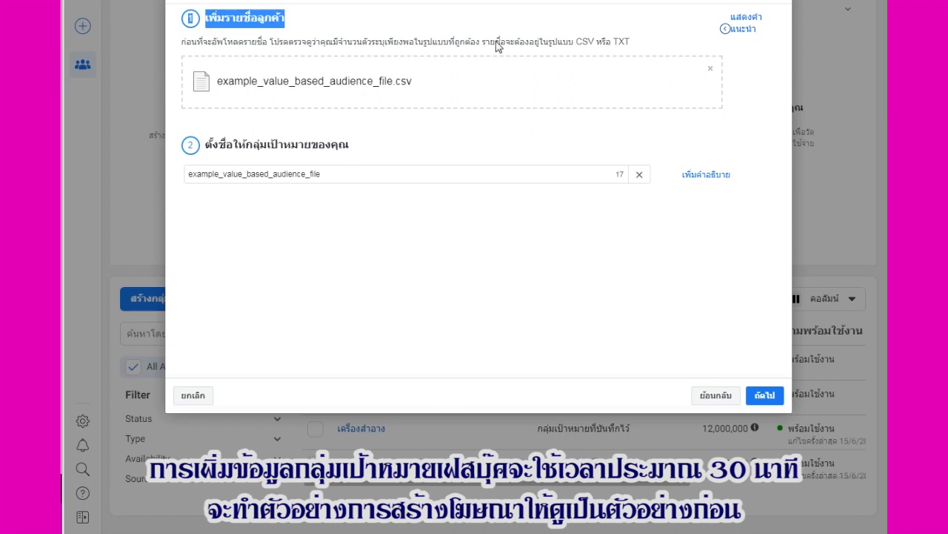
left_click(658, 25)
left_click_drag(712, 10, 710, 41)
left_click(784, 63)
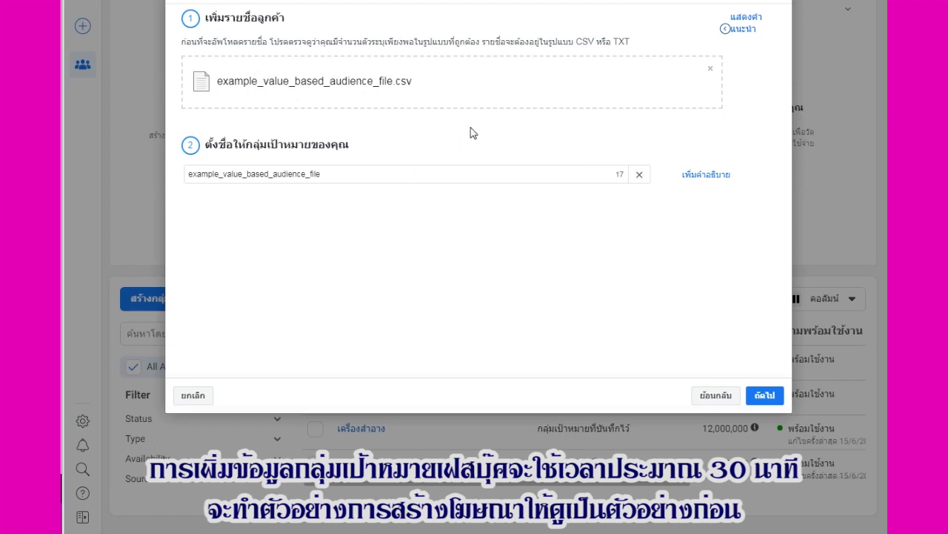
Name the customer list audience "ไฟล์ลูกค้า" and continue to the customer value column selection.
left_click(362, 172)
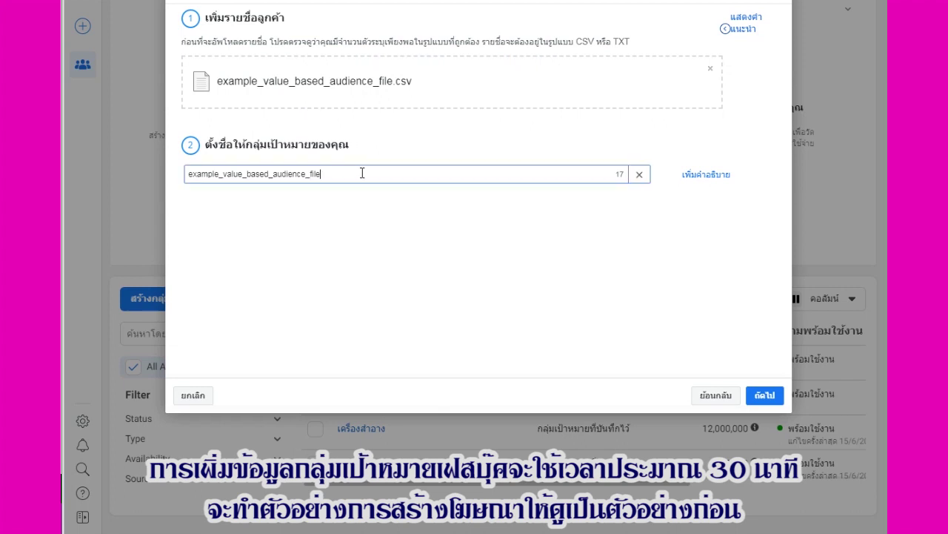
left_click_drag(362, 173, 182, 179)
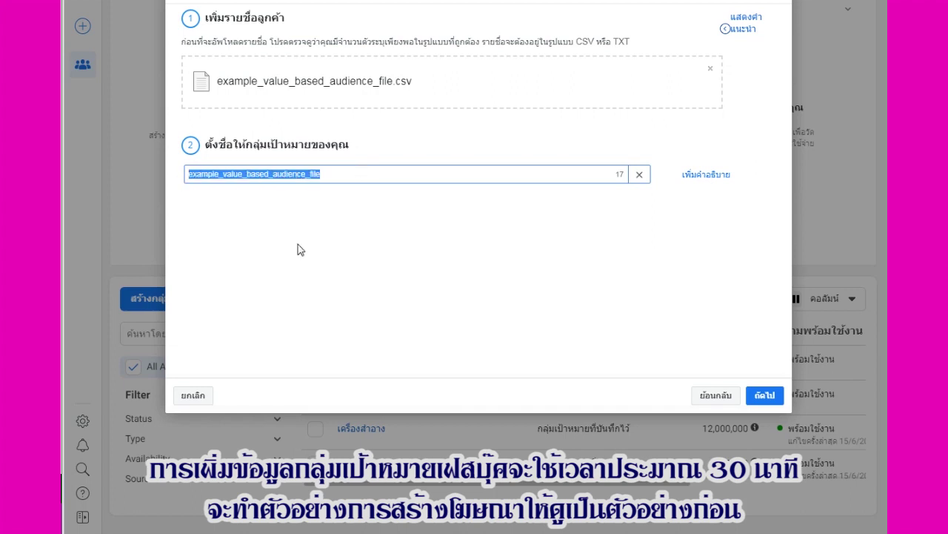
type("ข")
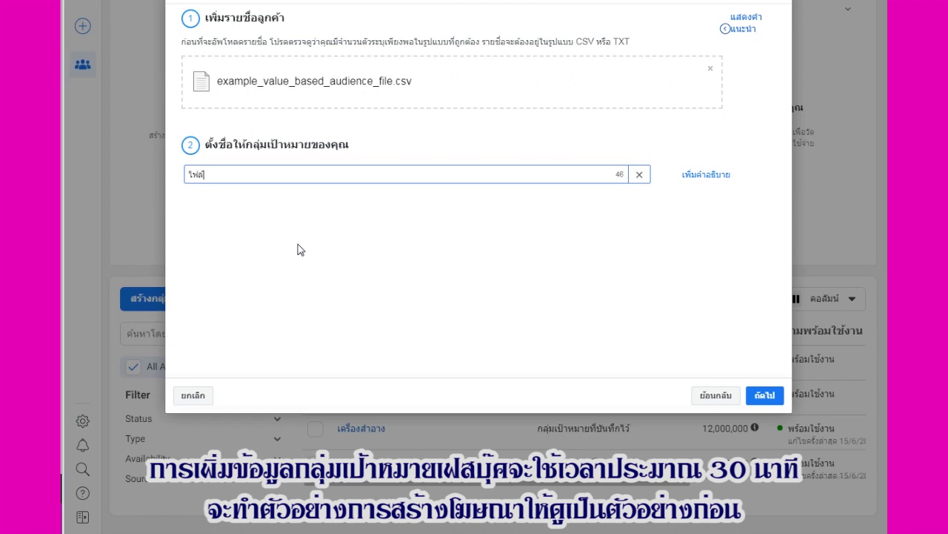
type("ฟล์ลูกค้า")
left_click(765, 395)
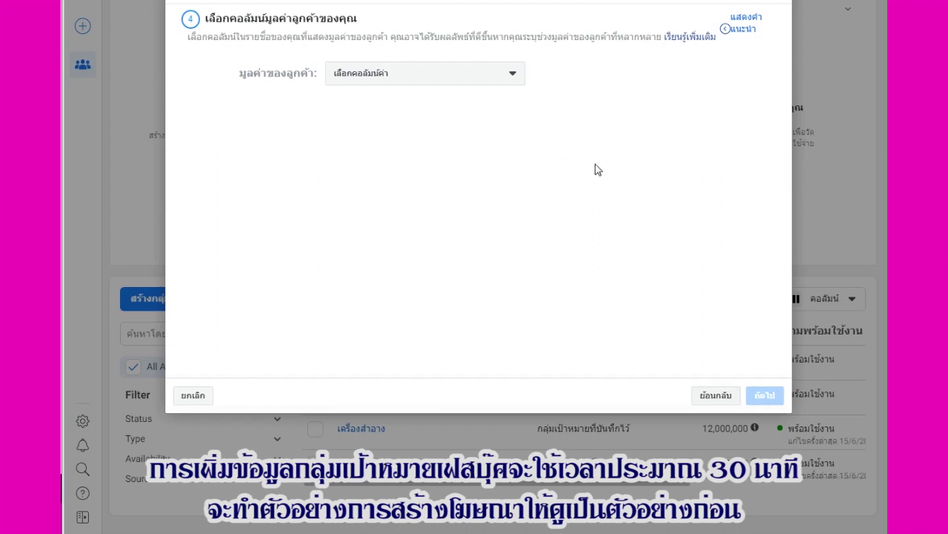
Choose the "value" column as the customer value, review the column mapping, and close the setup without uploading.
left_click(515, 75)
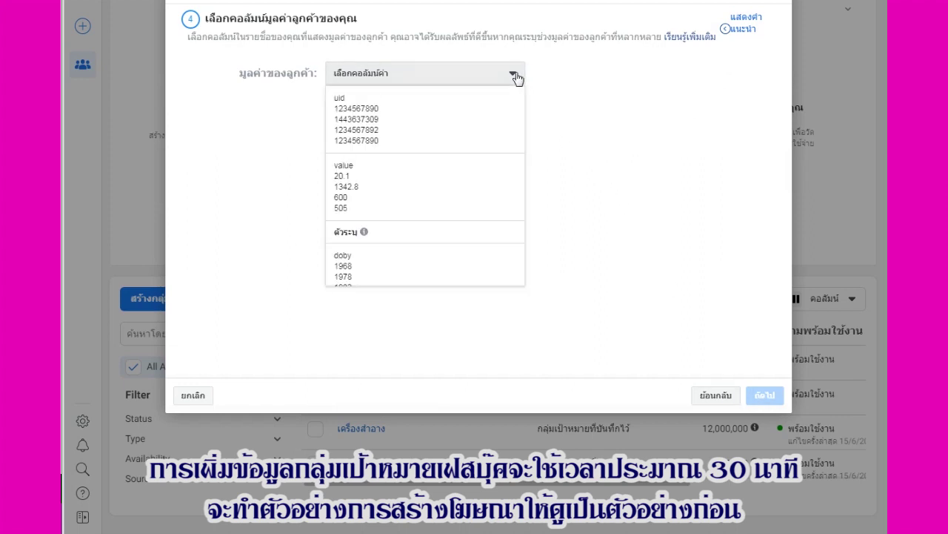
left_click(354, 180)
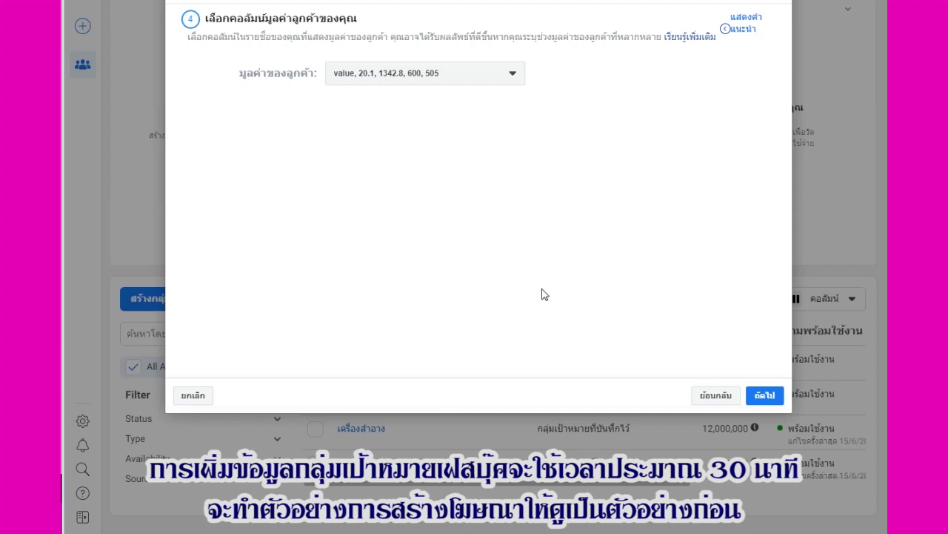
left_click(769, 396)
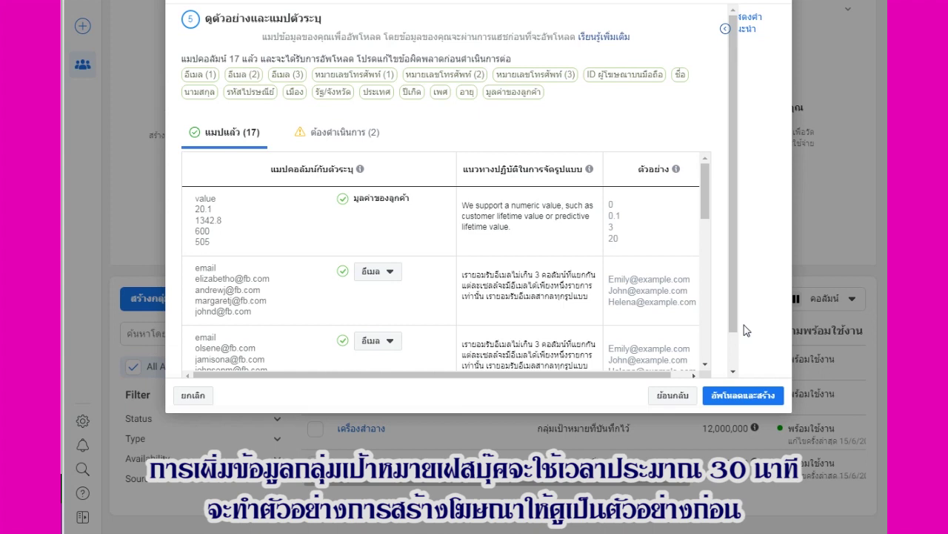
scroll(741, 326, "down", 1)
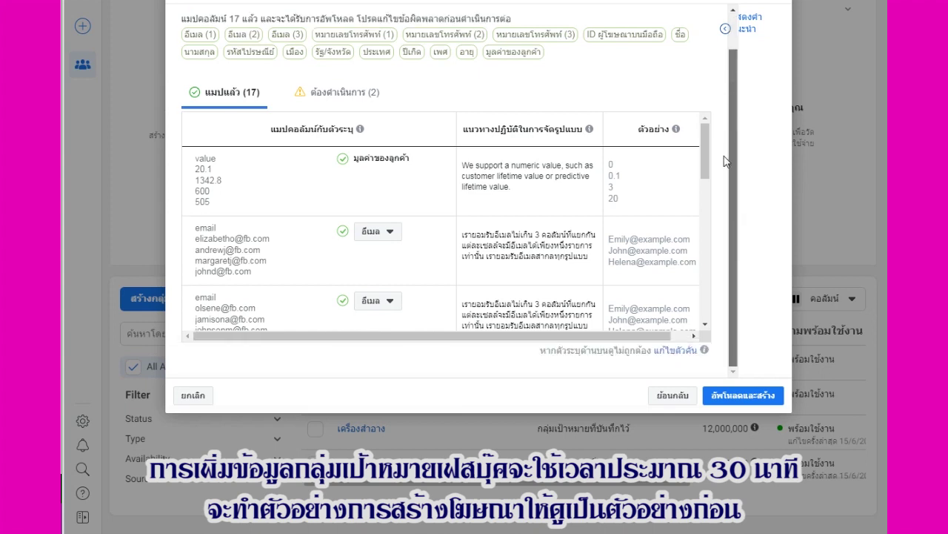
left_click(782, 4)
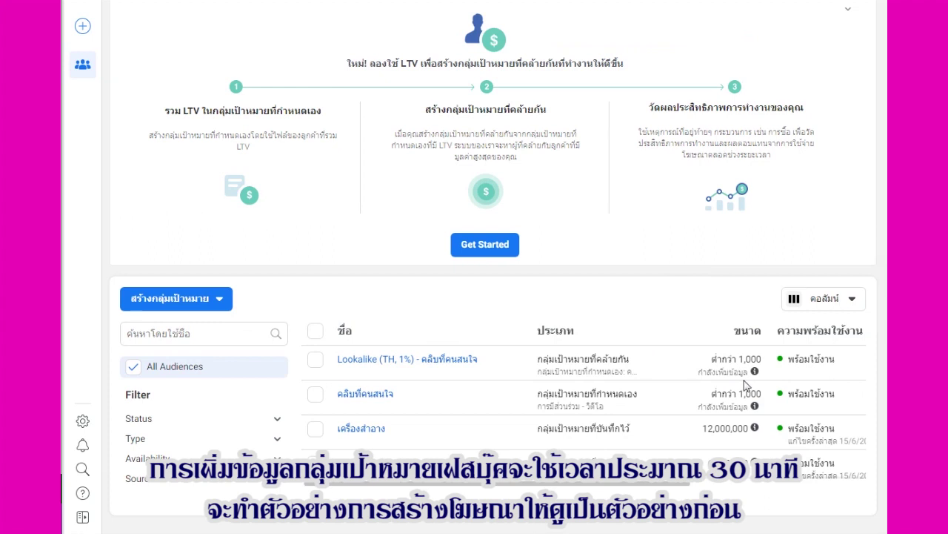
Open the summary details of the 1% Thailand lookalike audience in the audience list.
scroll(654, 404, "down", 1)
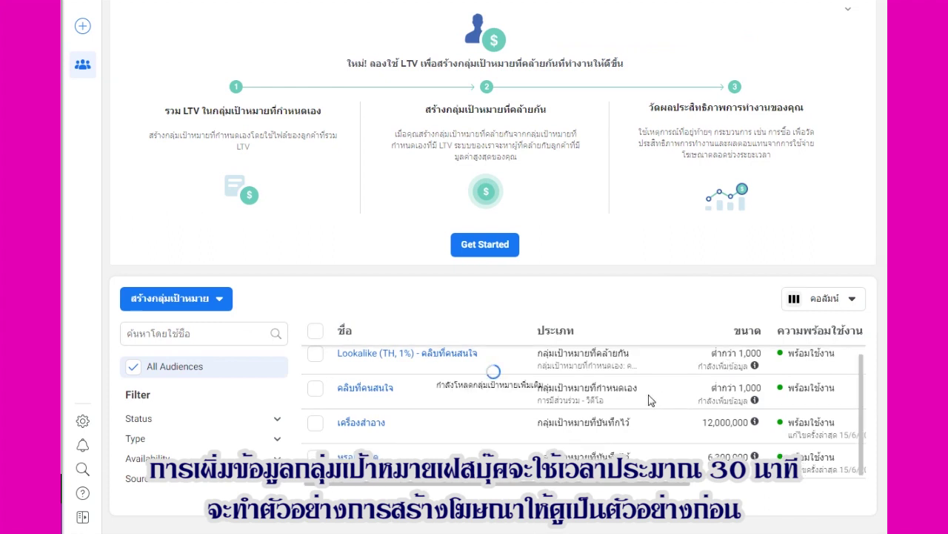
scroll(622, 406, "up", 1)
mouse_move(461, 363)
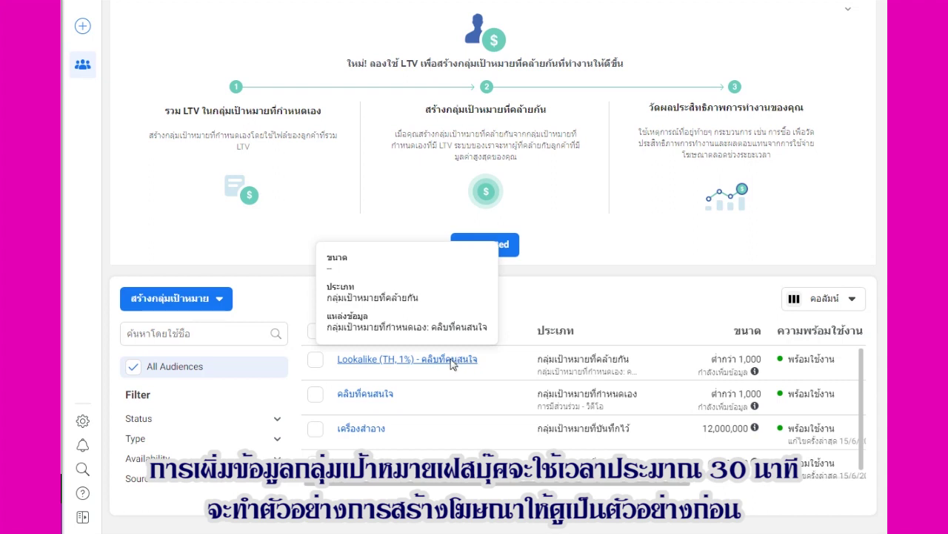
left_click(460, 360)
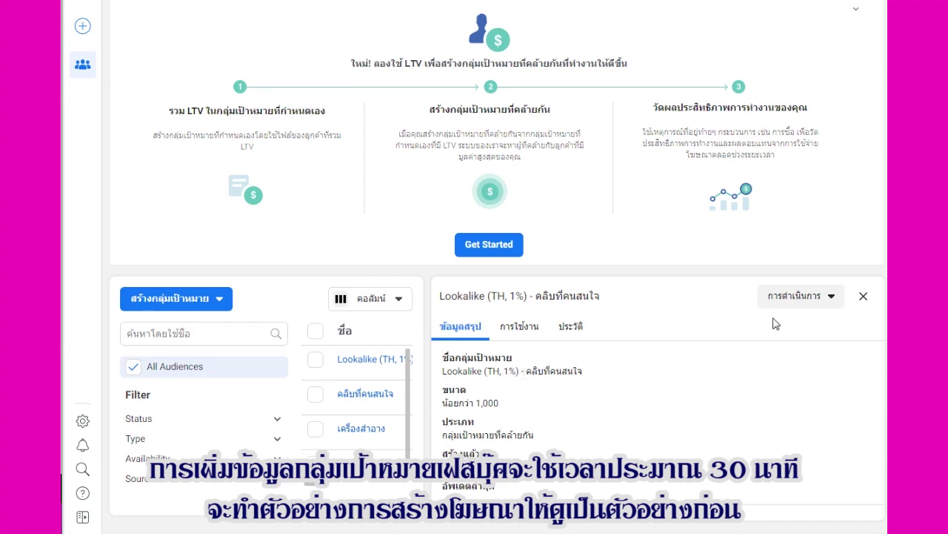
Check the population note for the "คลิปที่คนสนใจ" custom audience and start creating an ad from that audience.
left_click(863, 296)
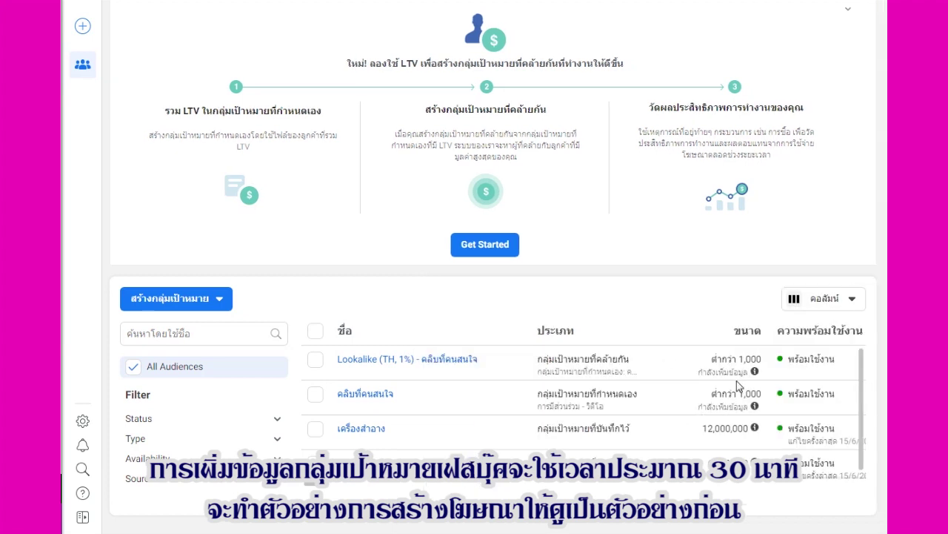
mouse_move(752, 408)
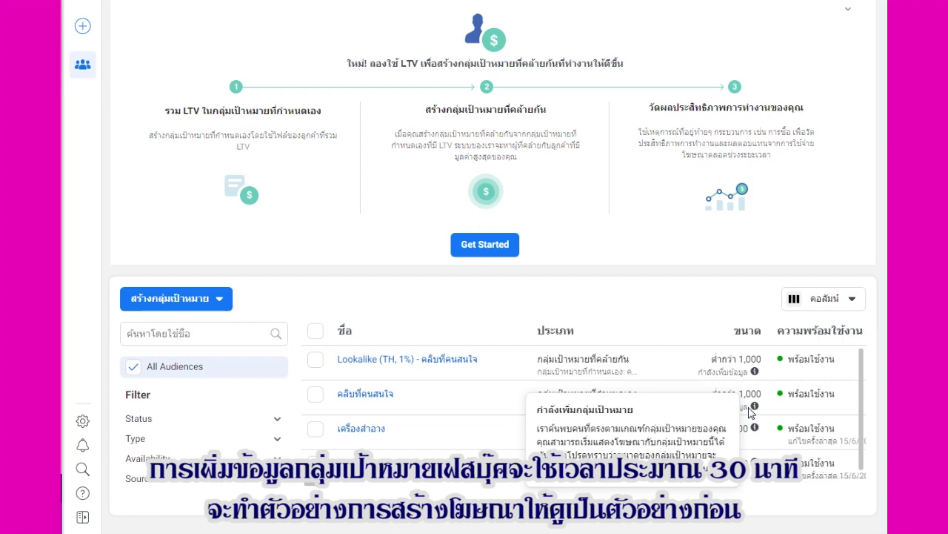
left_click(371, 395)
left_click(834, 298)
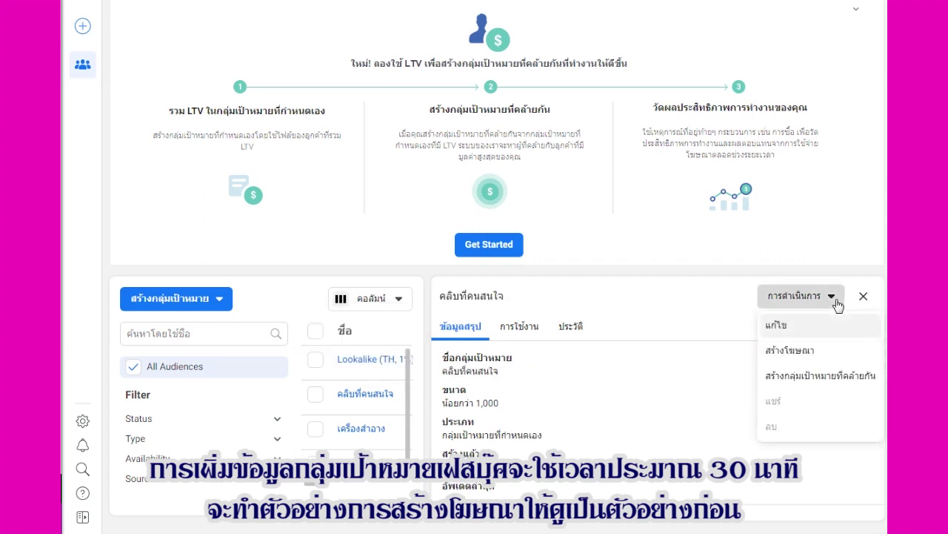
left_click(801, 354)
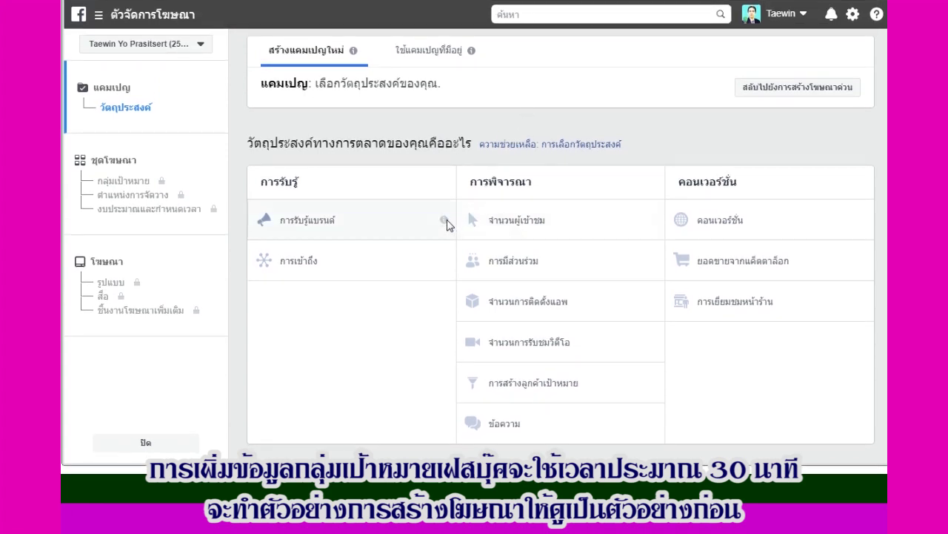
Choose the Reach (การเข้าถึง) objective, turn on campaign budget optimization, and continue to the ad set.
mouse_move(444, 220)
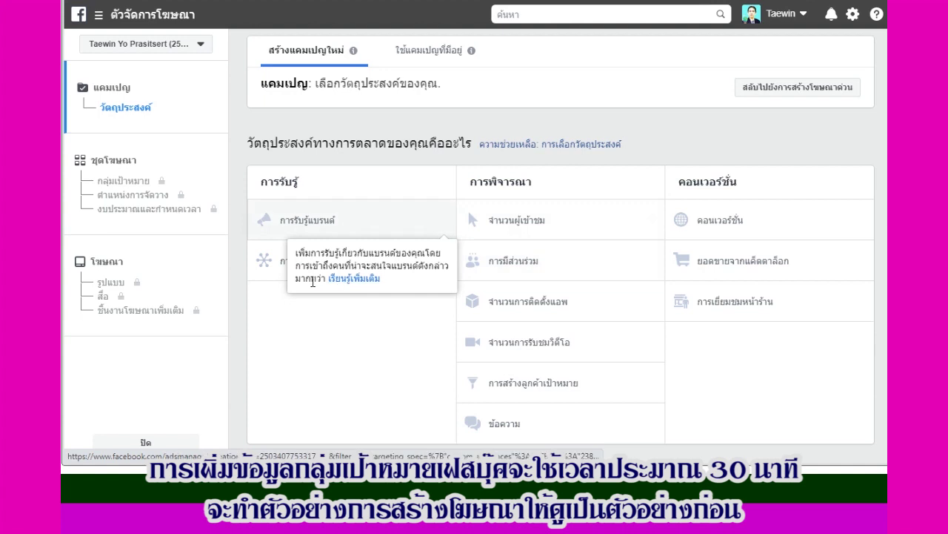
left_click(283, 262)
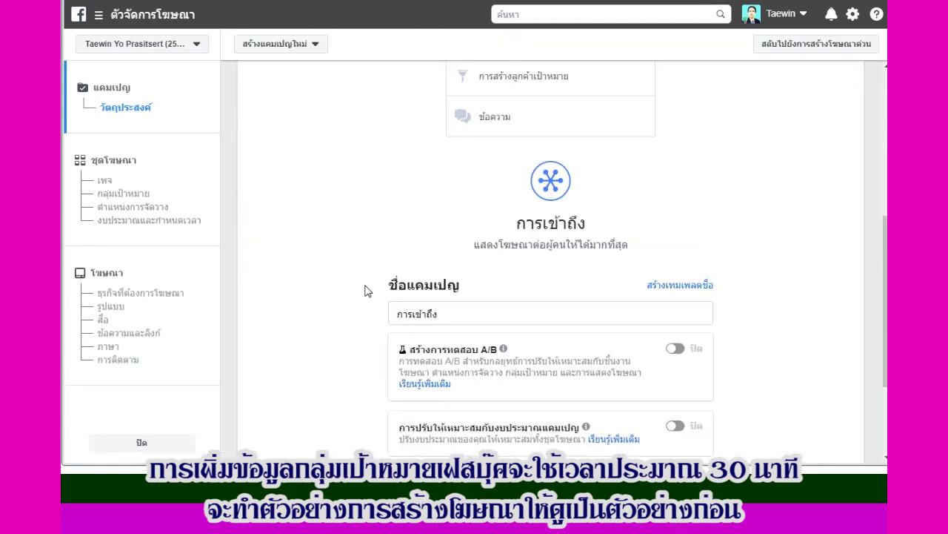
scroll(364, 291, "down", 2)
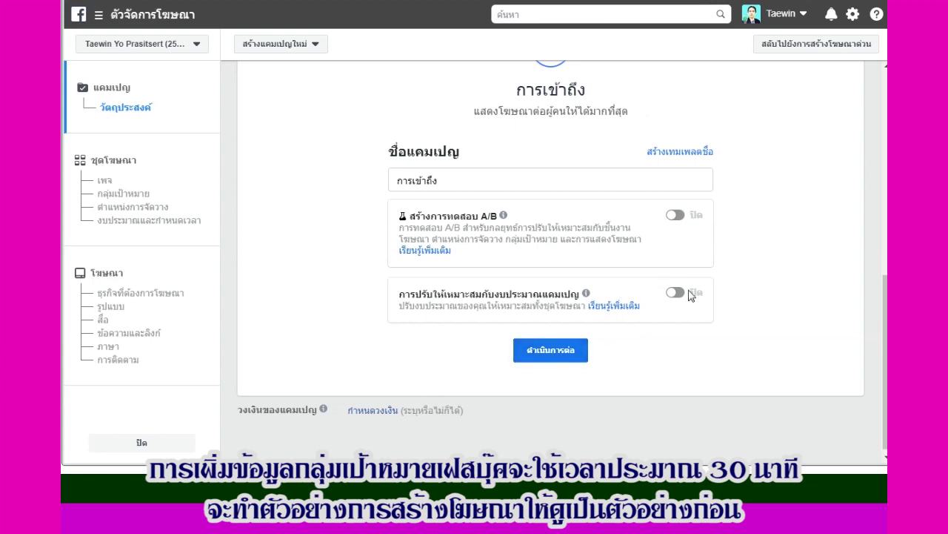
left_click(681, 293)
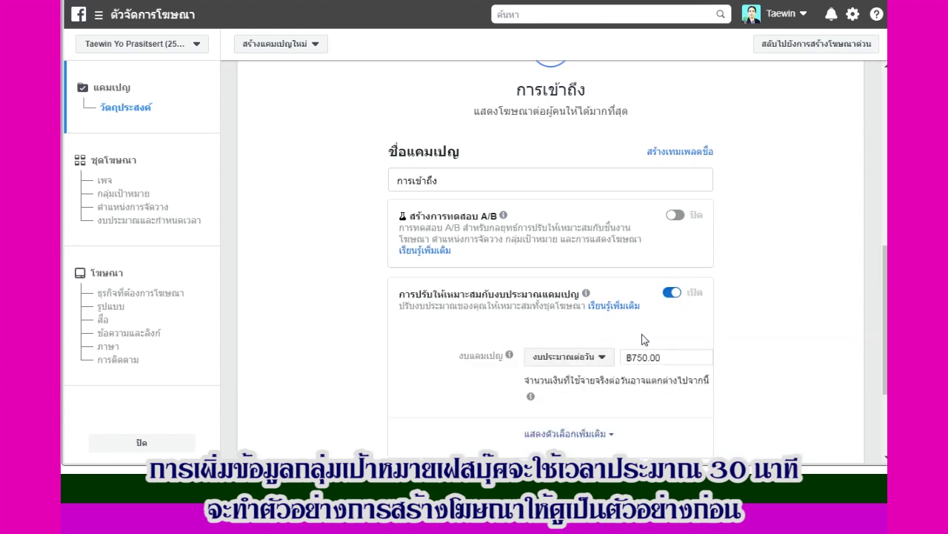
scroll(645, 339, "down", 2)
left_click(568, 353)
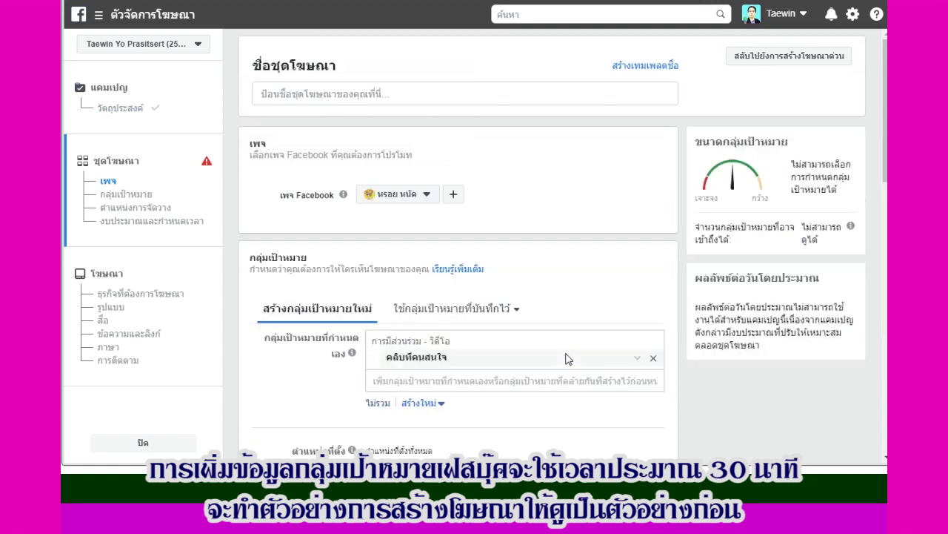
Set the ad set's target age range to 22–42.
scroll(478, 362, "down", 2)
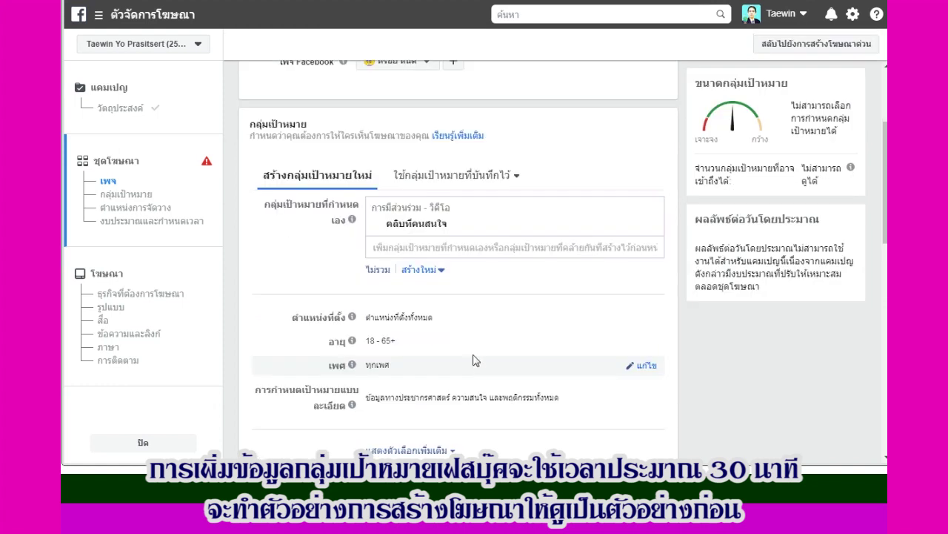
left_click(645, 343)
left_click(393, 344)
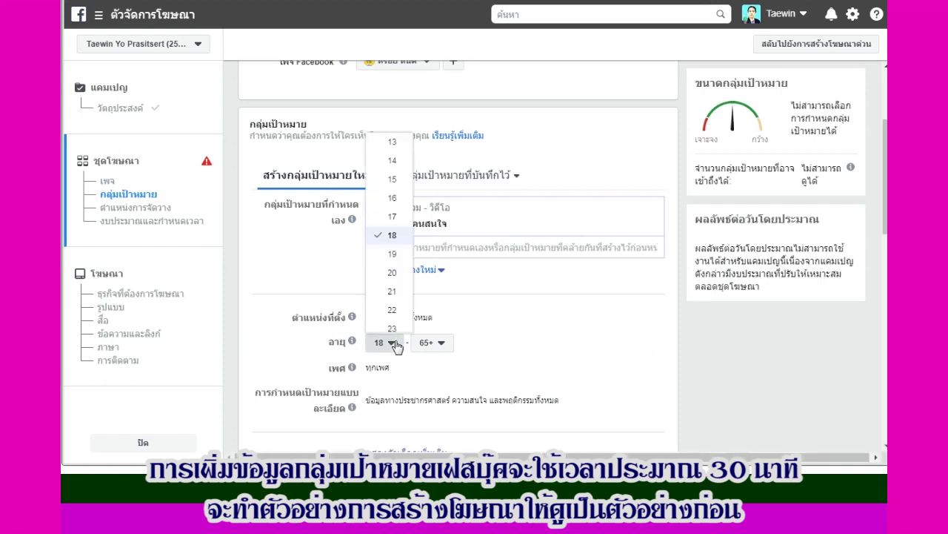
left_click(391, 309)
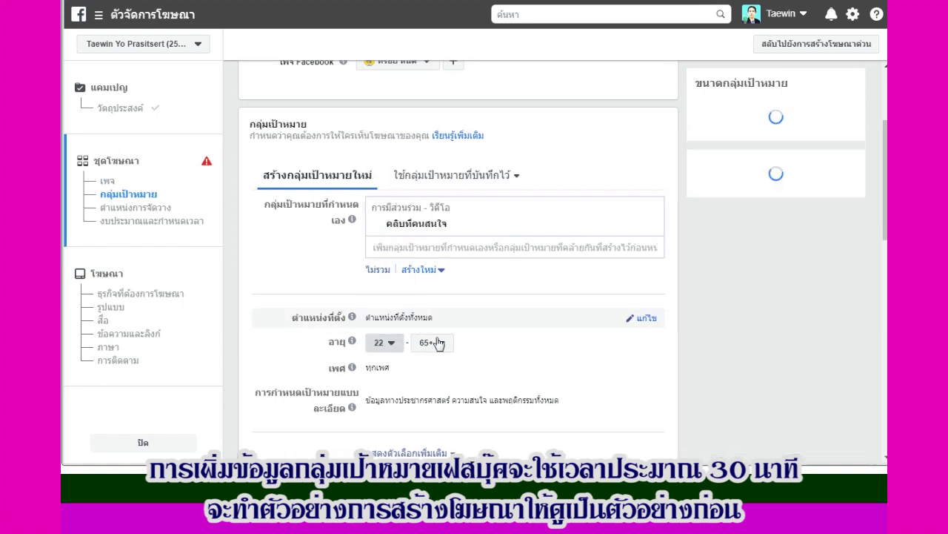
left_click(441, 344)
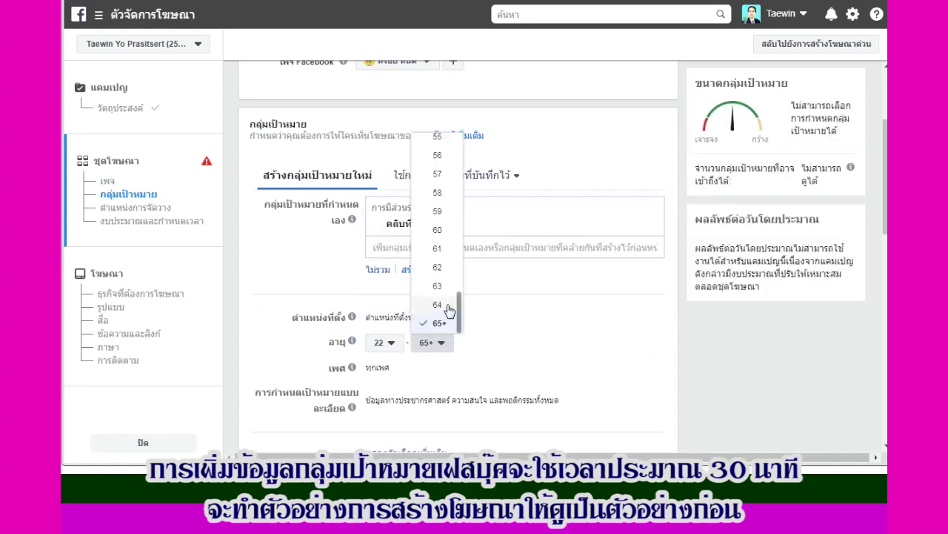
scroll(448, 310, "up", 5)
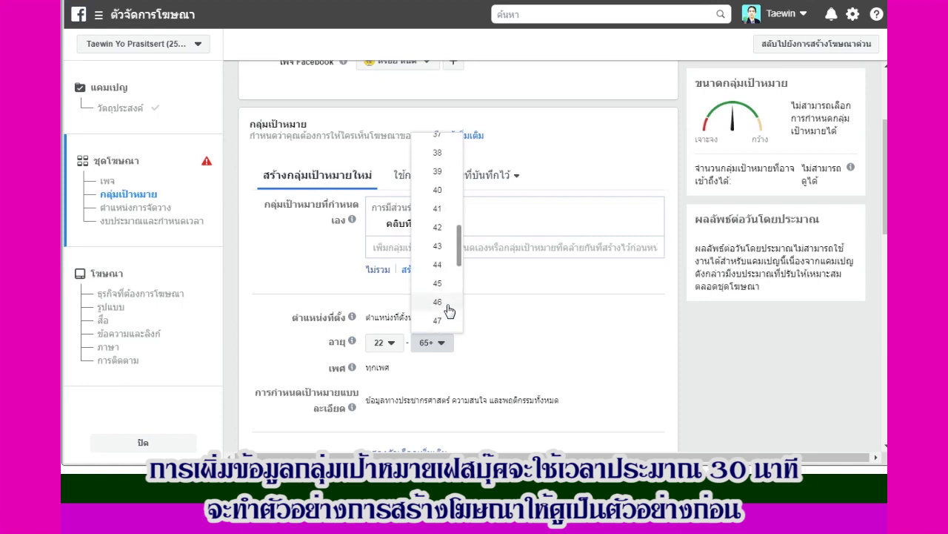
left_click(448, 226)
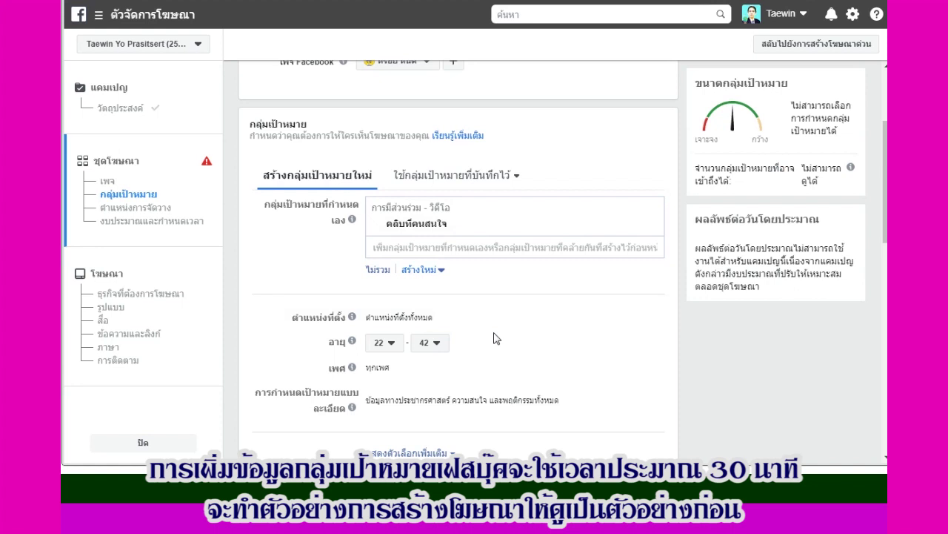
Review the ad set's audience targeting and leave the ad creation page without saving the changes.
scroll(496, 339, "down", 2)
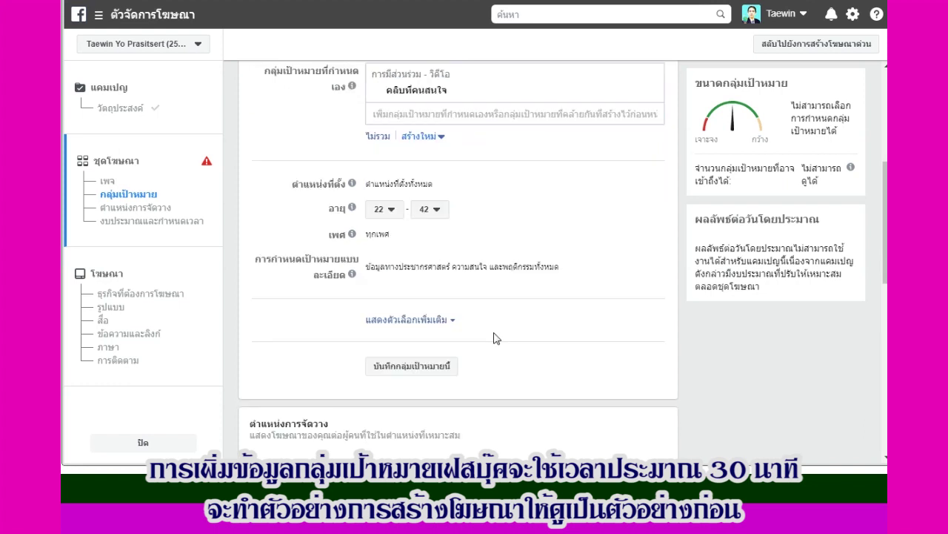
scroll(496, 339, "up", 4)
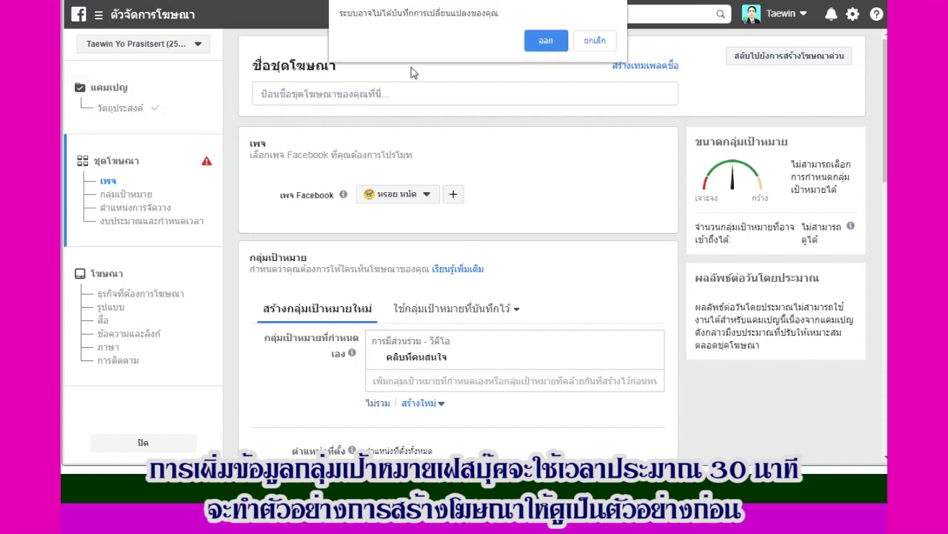
left_click(548, 46)
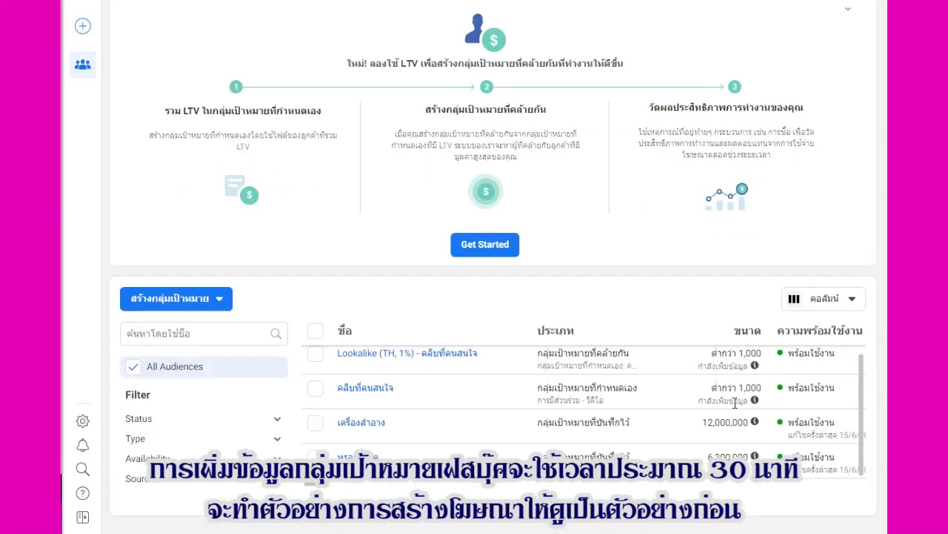
Check which actions are available for the 1% Thailand lookalike audience, including ad creation, and close its details.
mouse_move(724, 396)
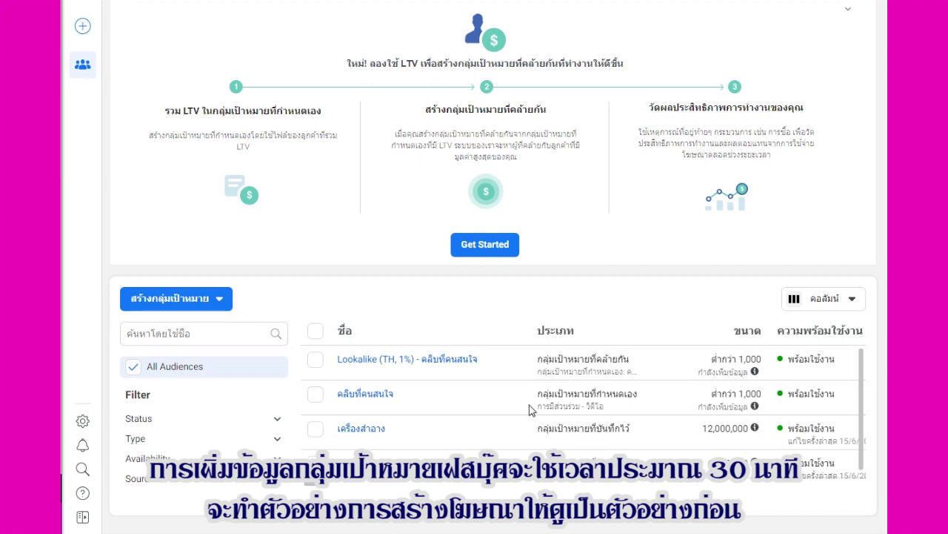
left_click(445, 360)
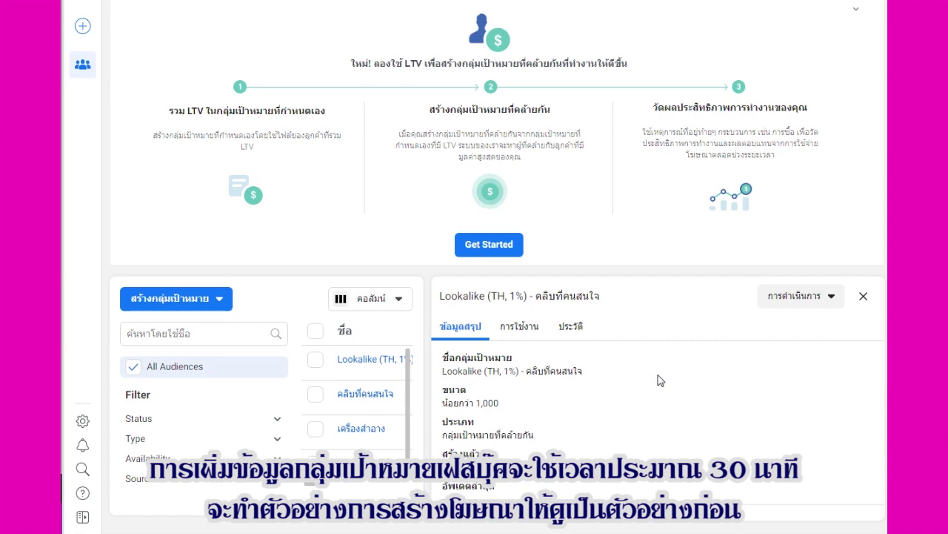
left_click(830, 297)
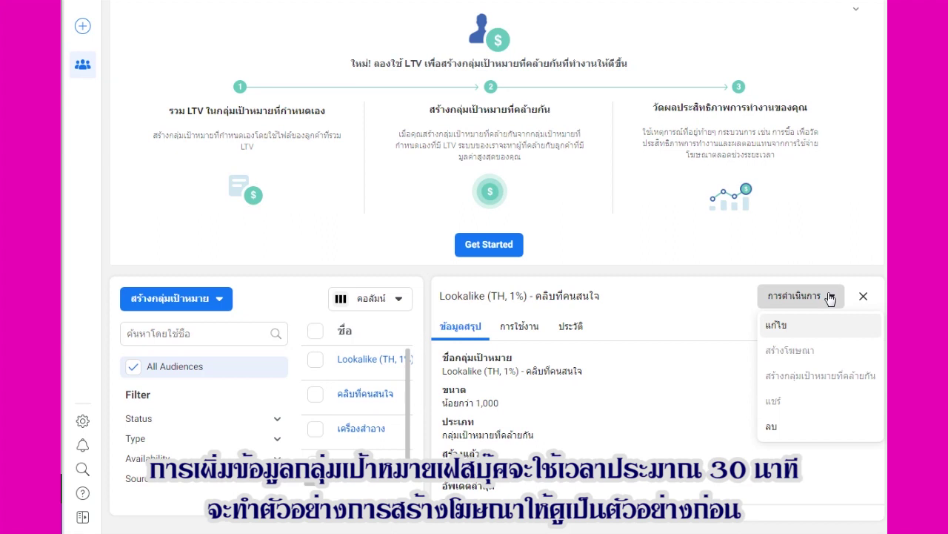
left_click(593, 401)
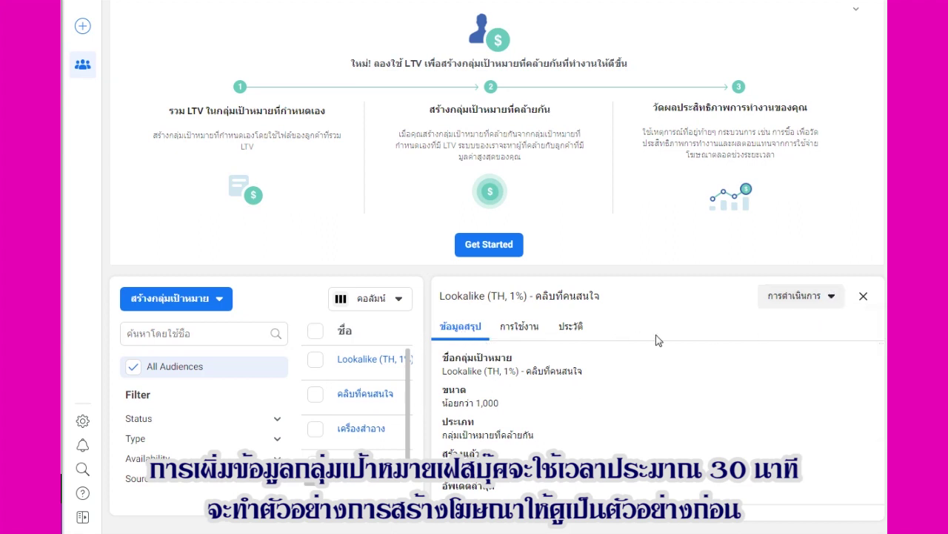
left_click(829, 298)
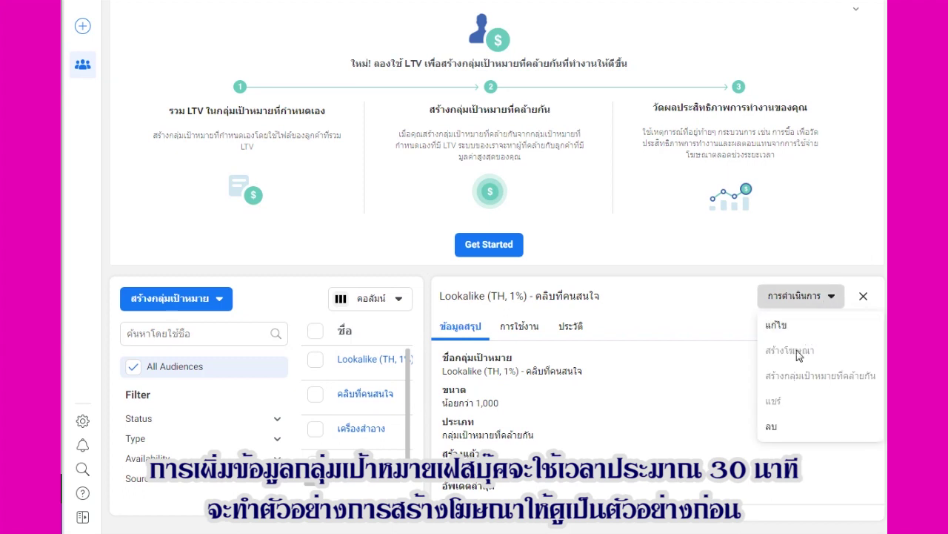
left_click(863, 296)
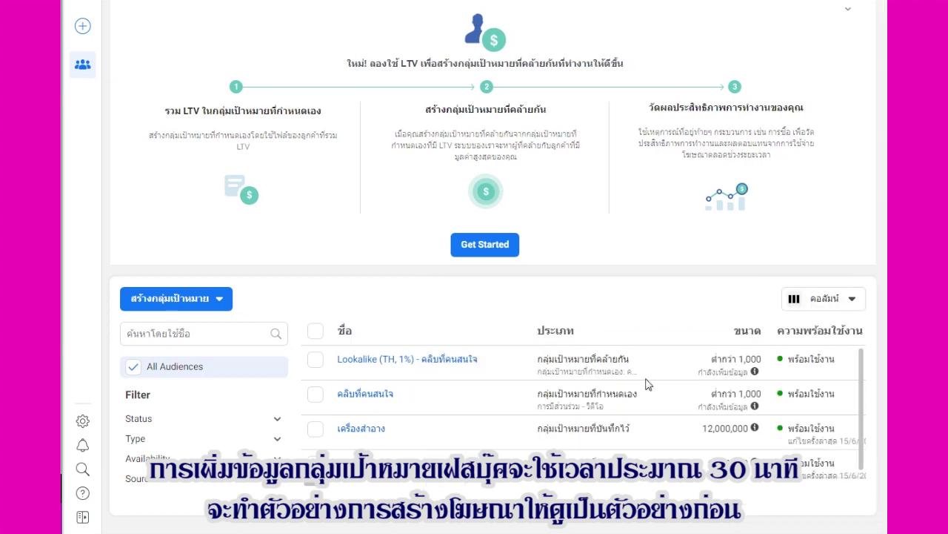